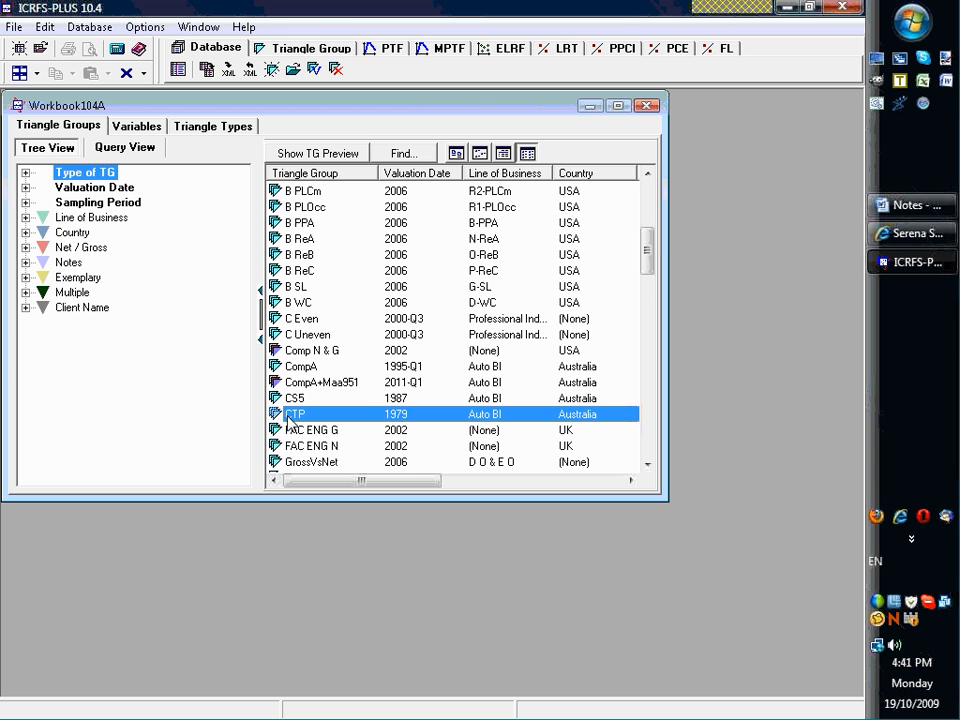
# - Open the CTP triangle group in the PTF modelling framework and tile its model displays beside the weighted residual plots, minimizing other windows
pyautogui.doubleClick(289, 420)
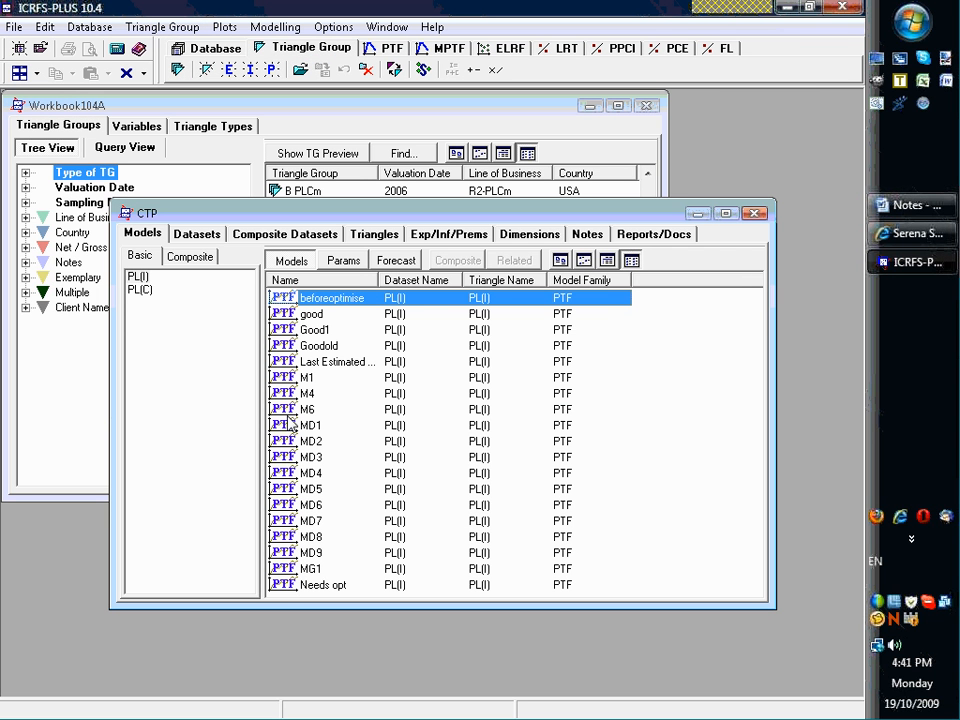
pyautogui.click(391, 50)
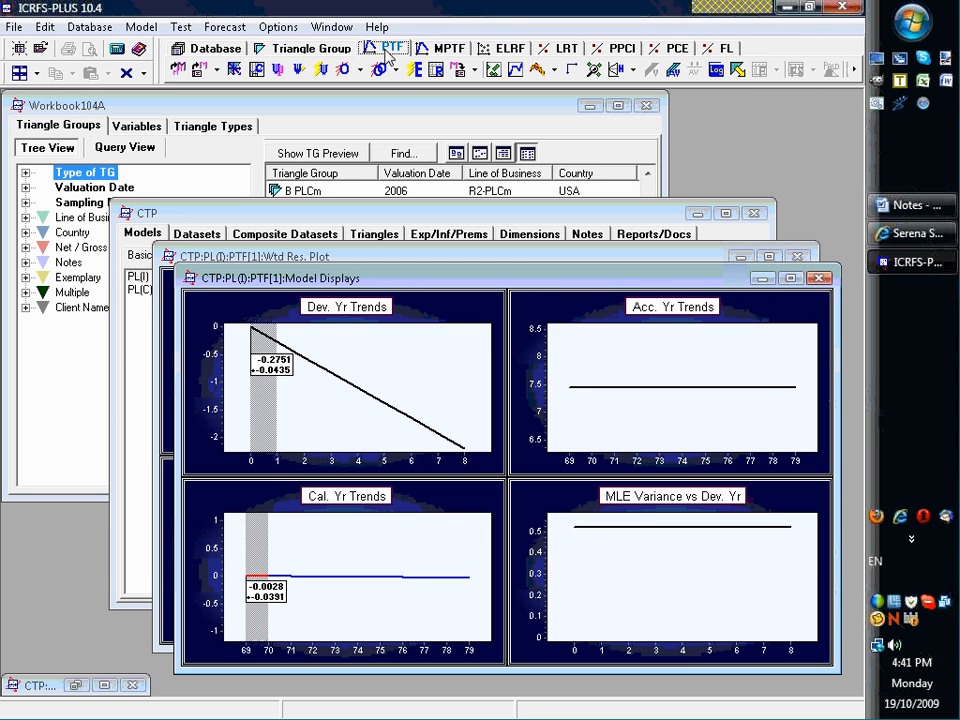
pyautogui.click(37, 74)
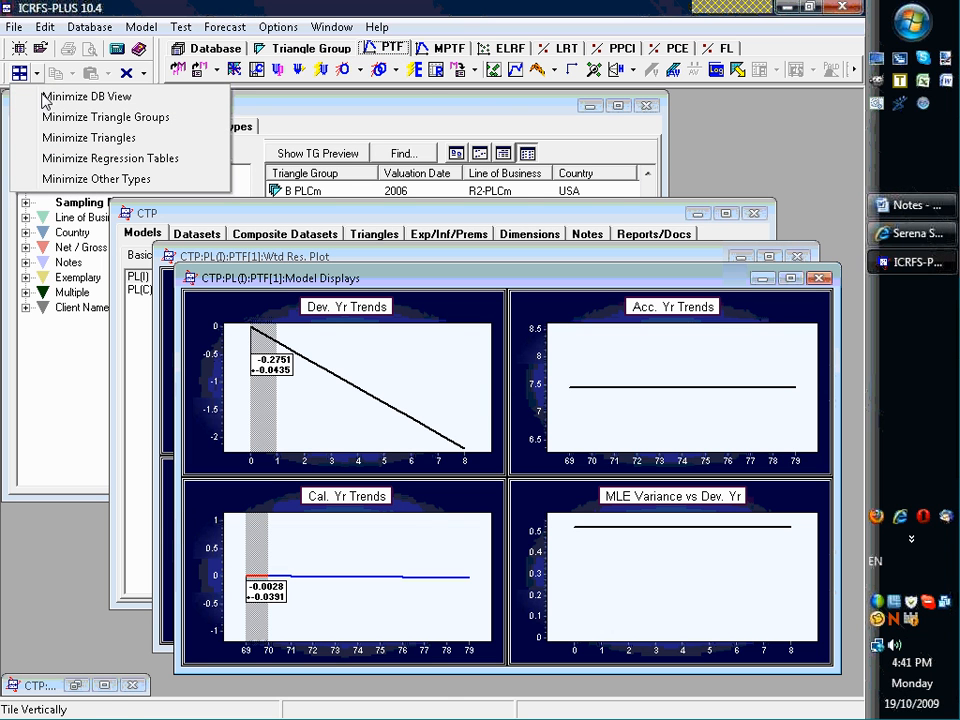
pyautogui.click(60, 160)
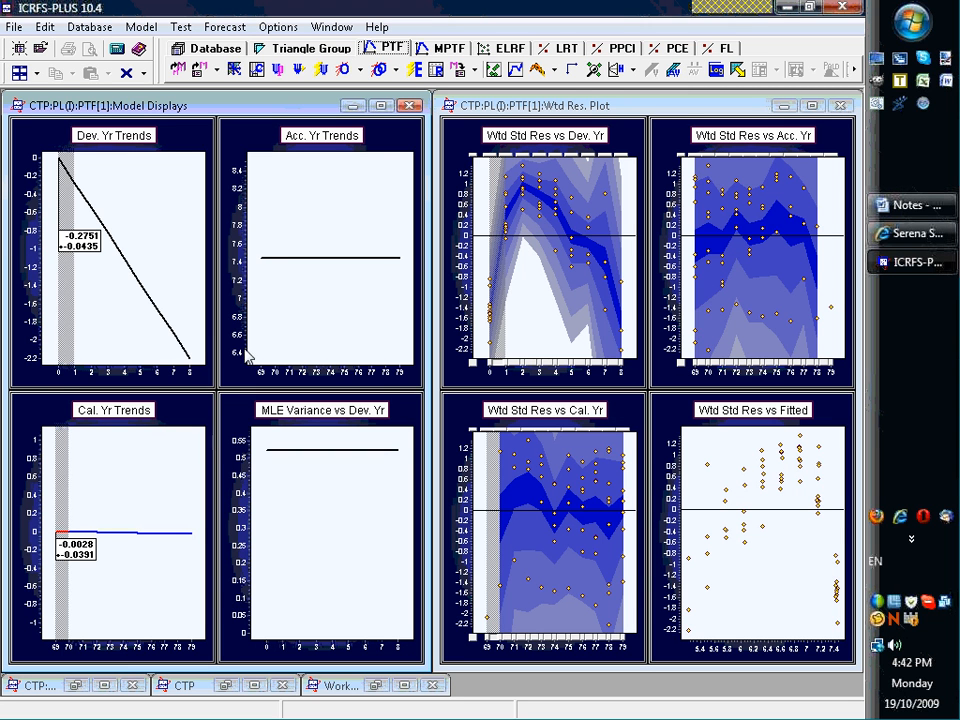
# - Load the wizard script MultipleModelsConstraints104.icrwiz for the PTF modelling wizard
pyautogui.click(278, 70)
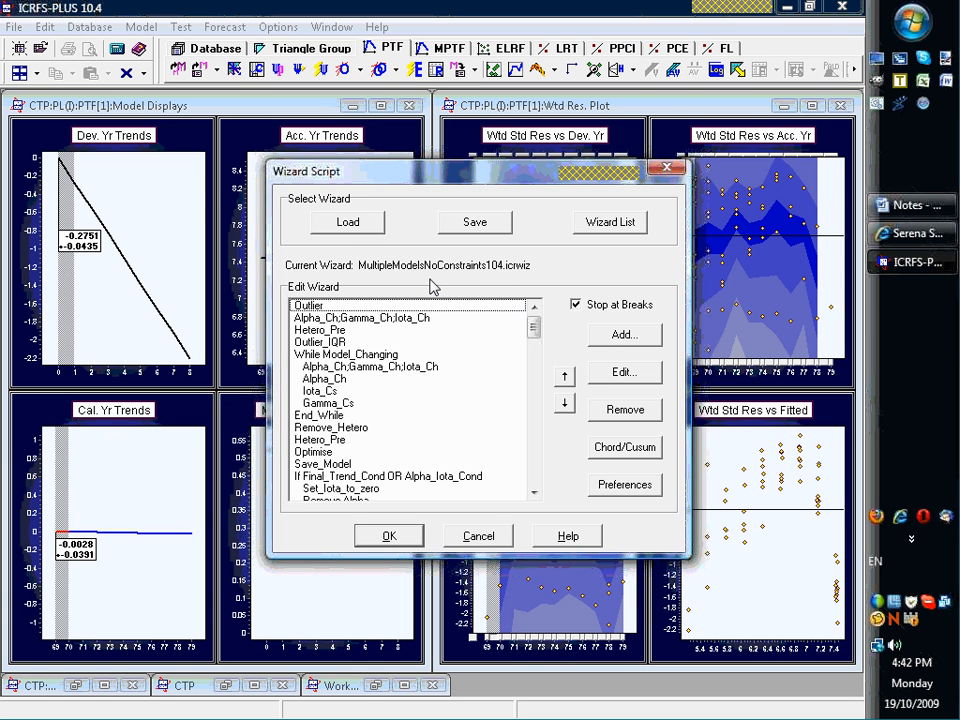
pyautogui.click(350, 223)
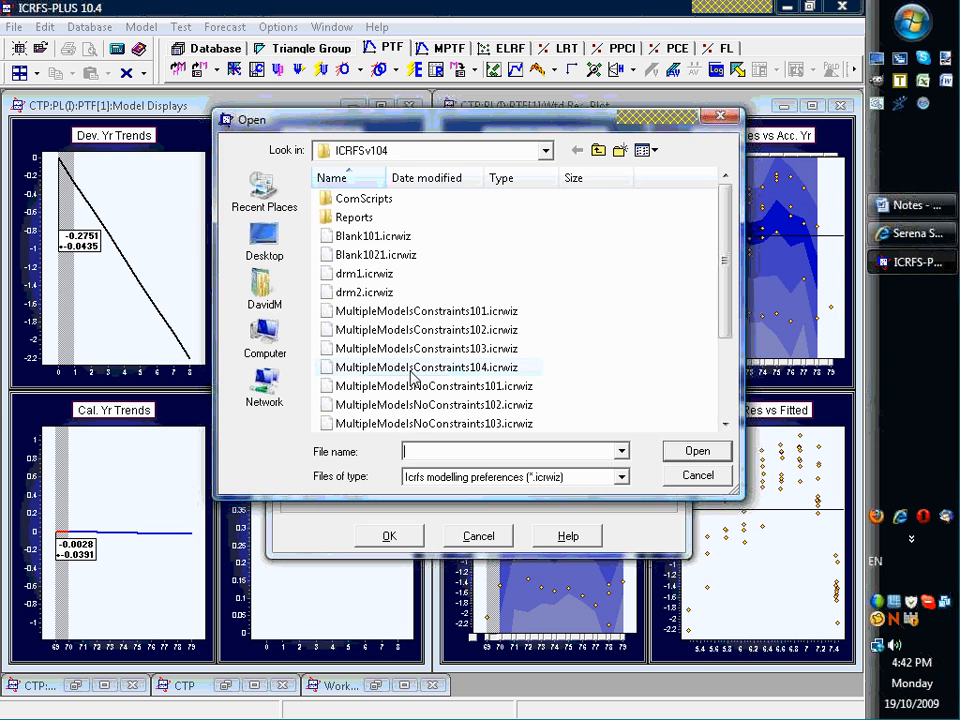
pyautogui.click(722, 477)
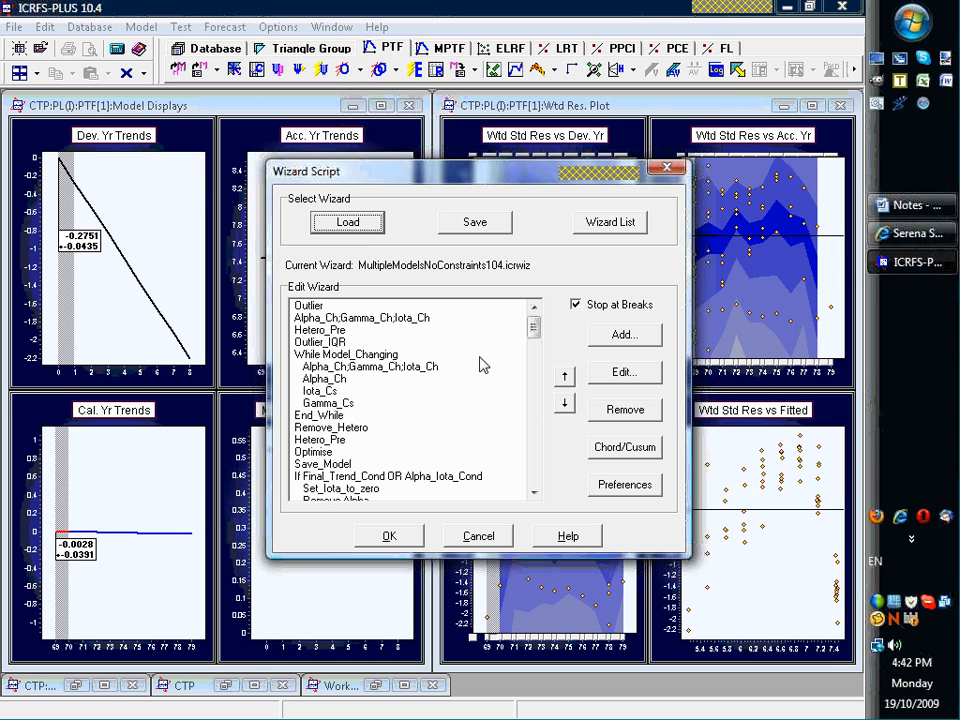
pyautogui.click(348, 223)
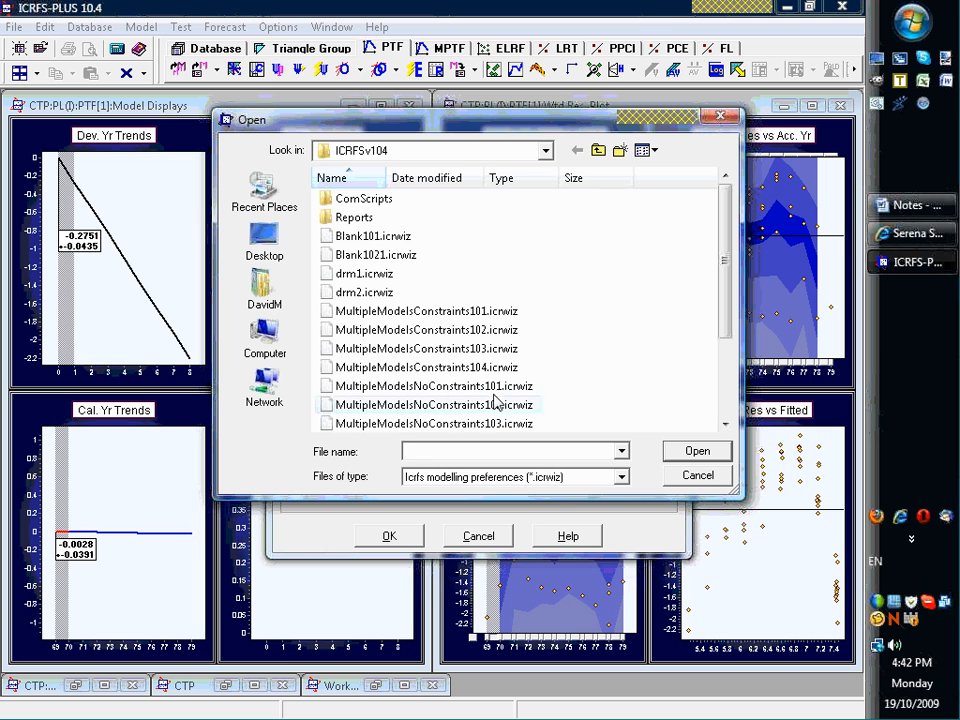
pyautogui.doubleClick(435, 368)
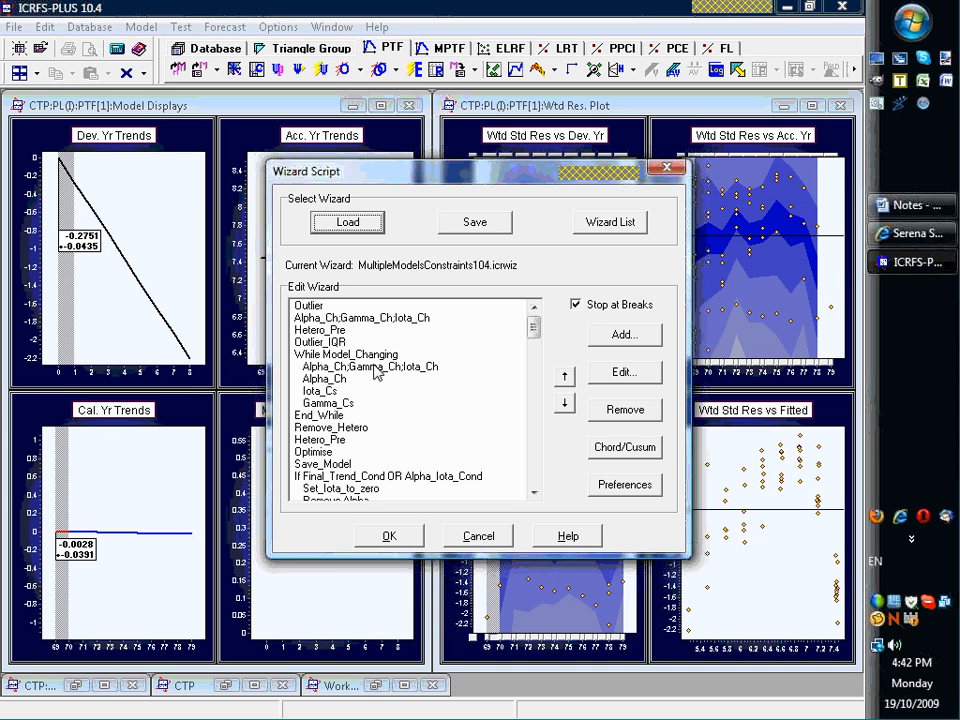
# - Review the loaded wizard script's commands from Outlier through to Estimate and accept the script
pyautogui.click(334, 306)
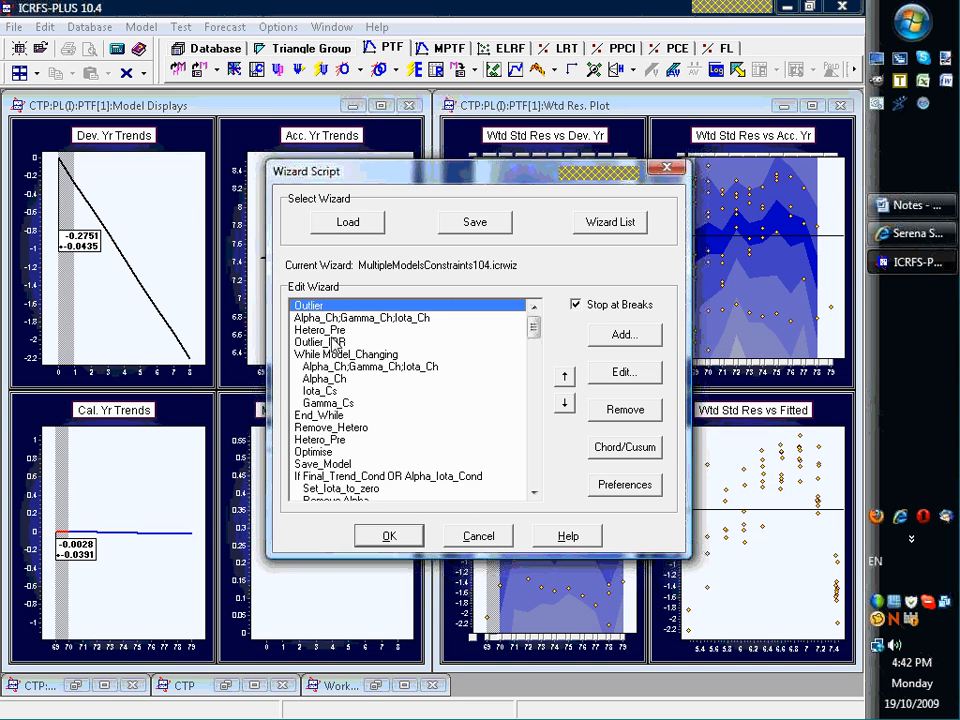
pyautogui.press('Down')
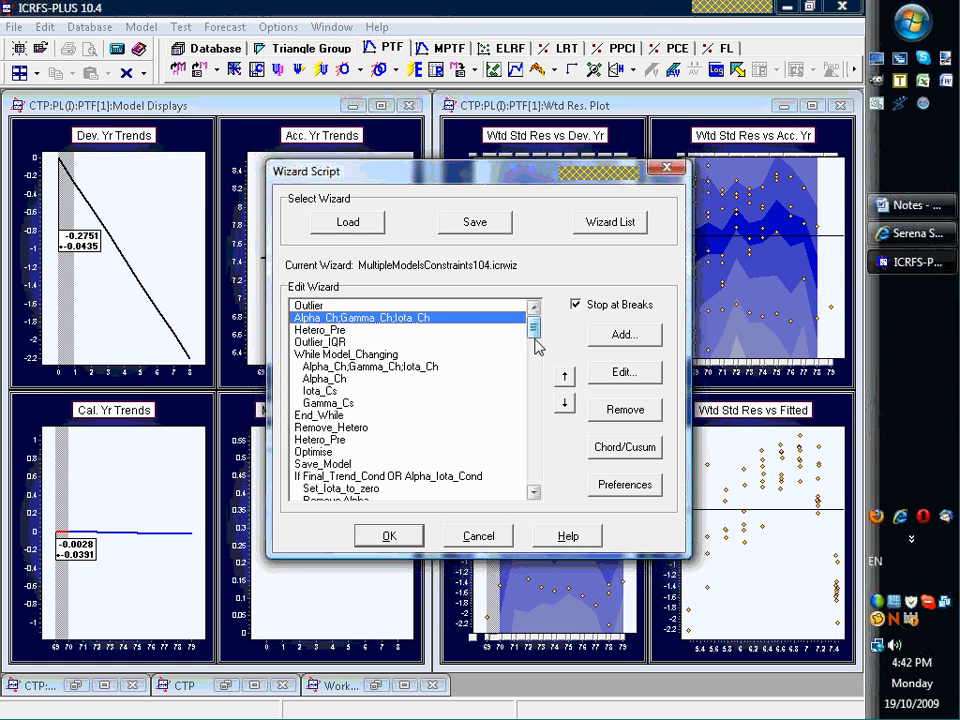
pyautogui.moveTo(536, 326); pyautogui.dragTo(534, 520)
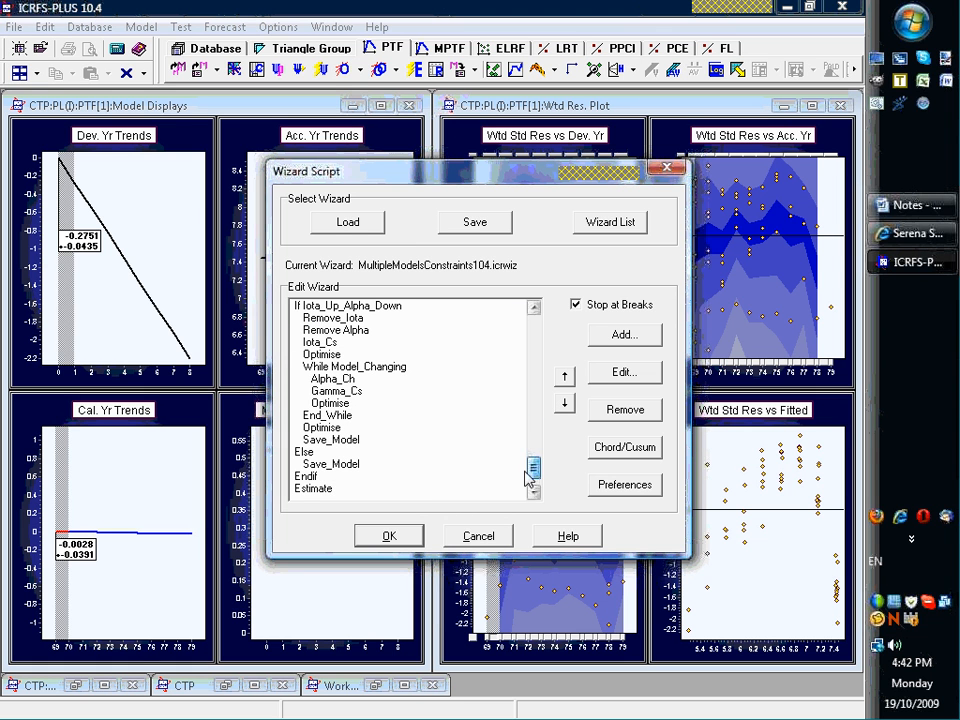
pyautogui.scroll(1, 390, 540)
pyautogui.click(389, 538)
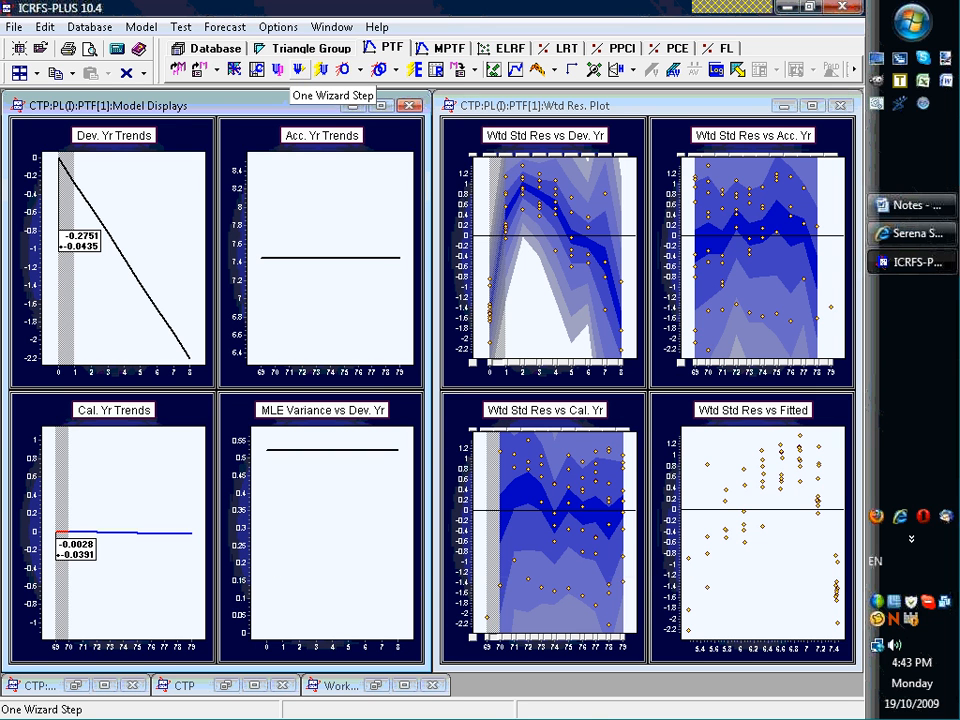
# - Run the modelling wizard for four single steps, then let it complete the remaining steps on the CTP data
pyautogui.click(298, 69)
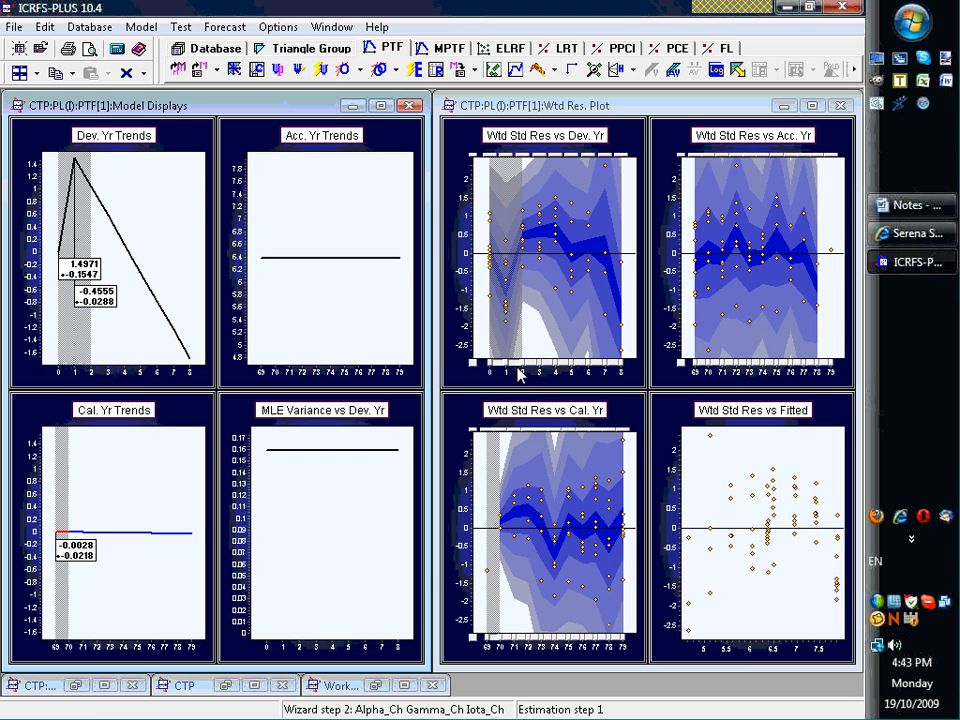
pyautogui.click(299, 71)
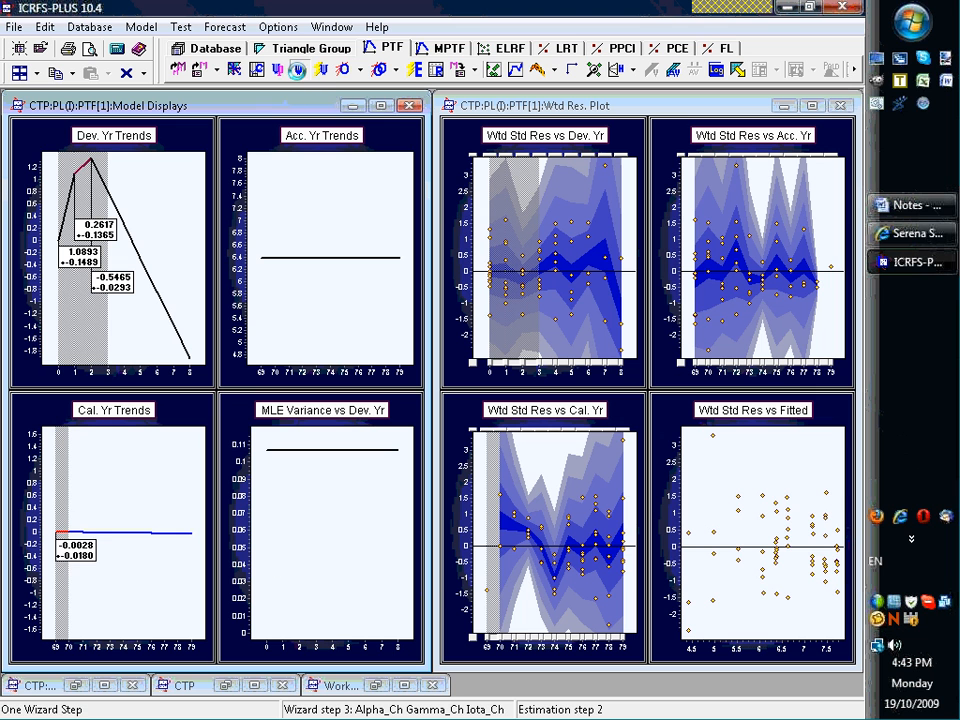
pyautogui.click(299, 72)
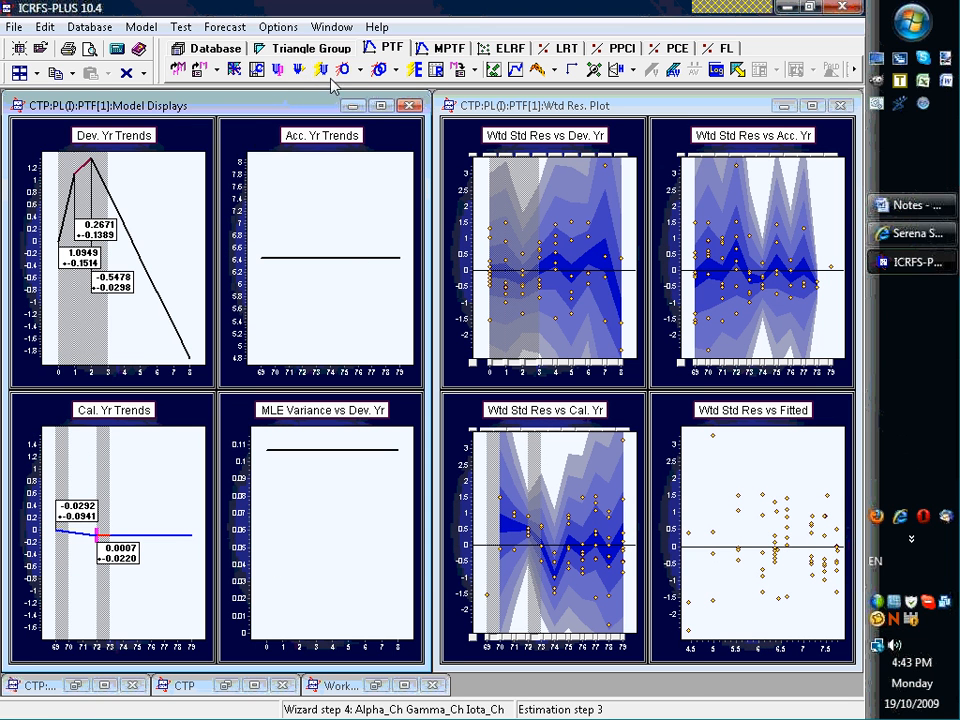
pyautogui.click(299, 71)
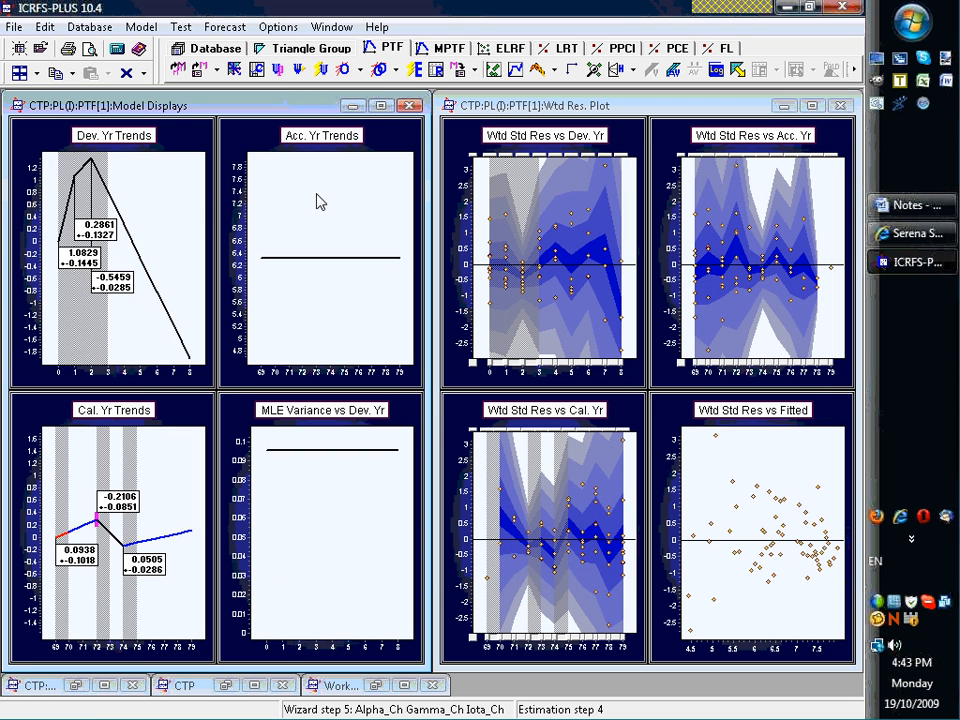
pyautogui.click(321, 70)
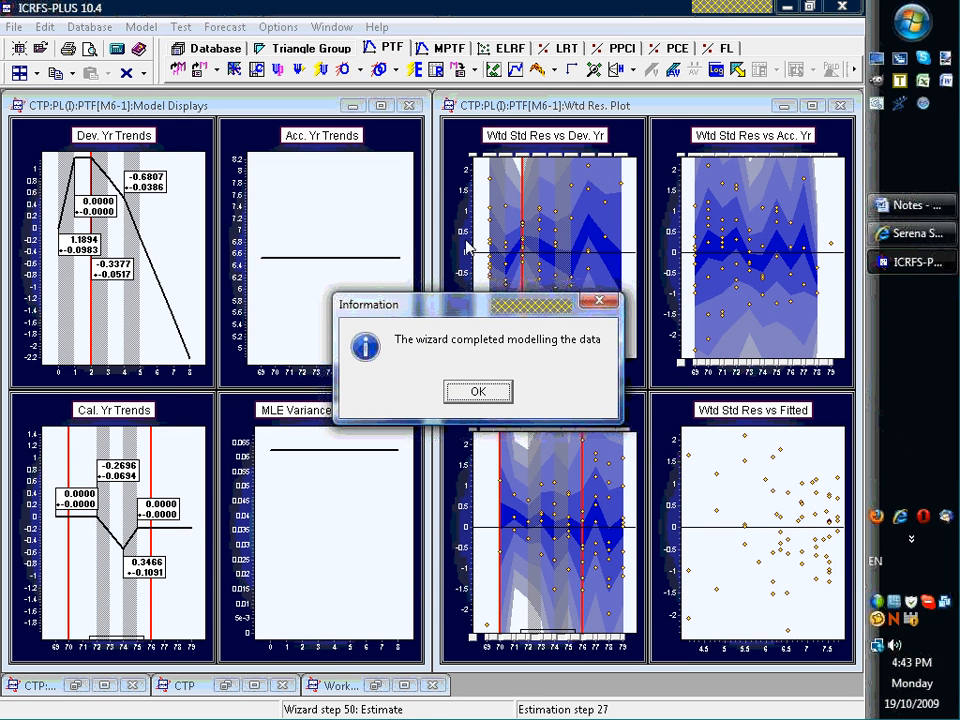
pyautogui.click(480, 394)
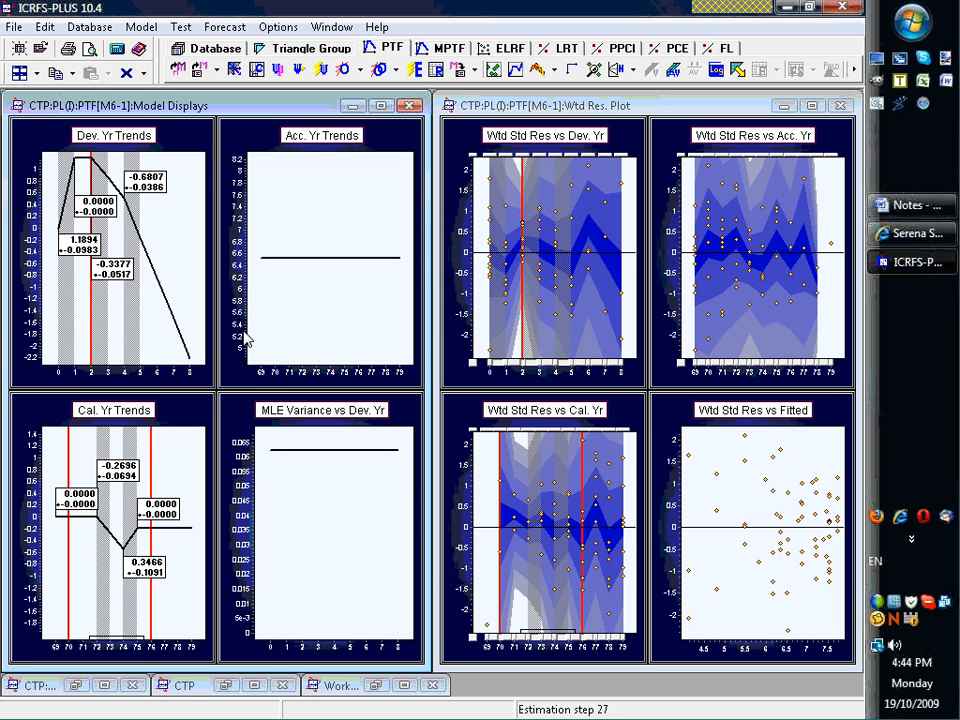
# - Load the saved PTF models M1, M4 and good one after another to compare their displays
pyautogui.click(200, 71)
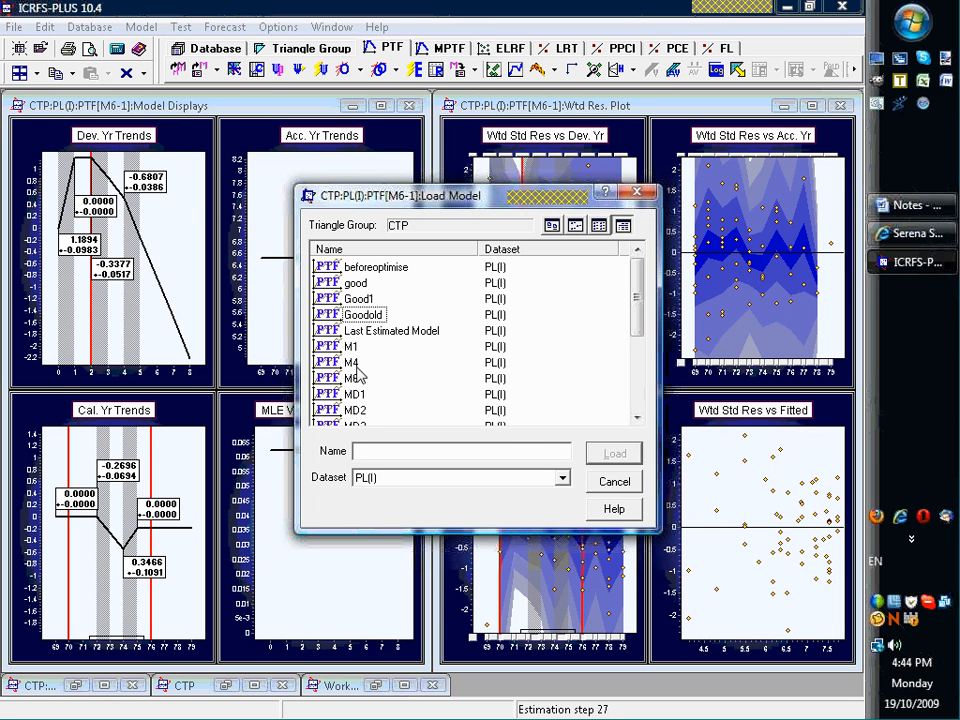
pyautogui.doubleClick(350, 350)
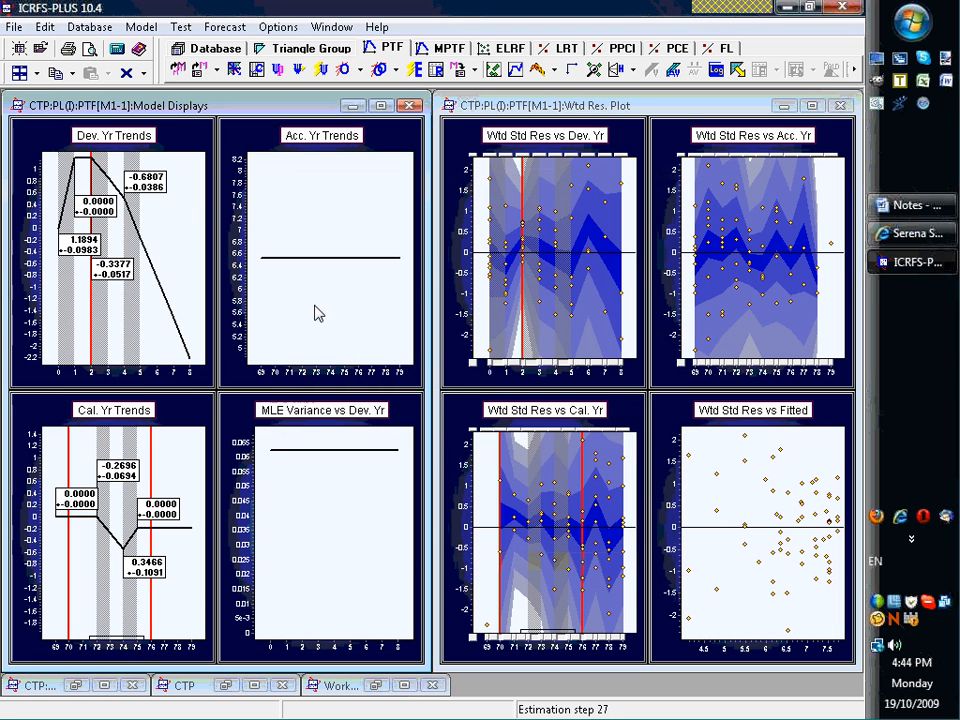
pyautogui.click(200, 72)
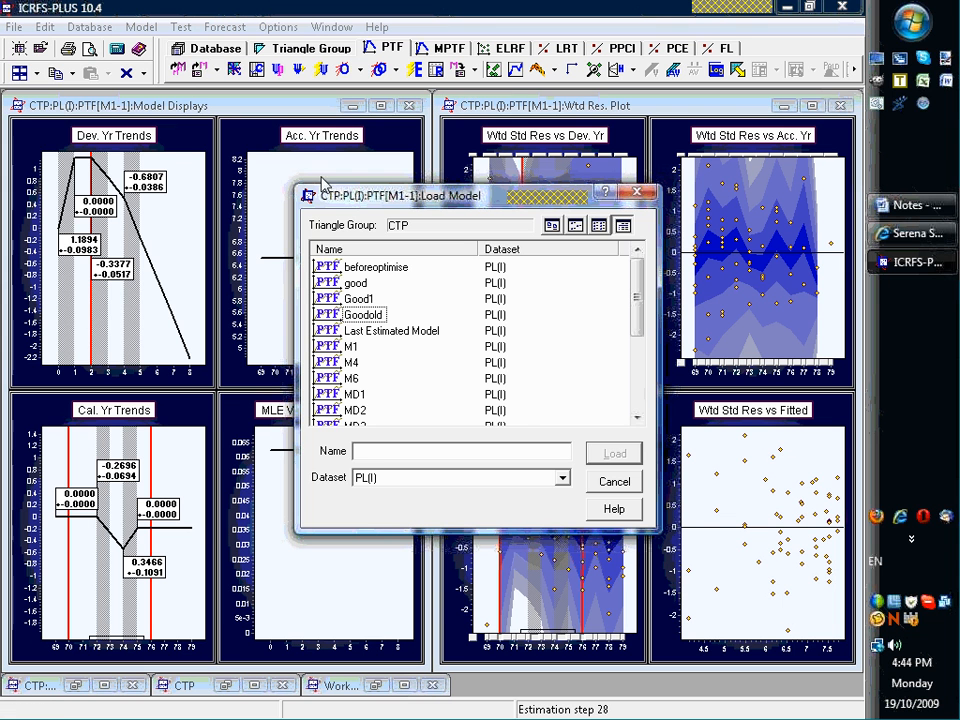
pyautogui.doubleClick(350, 364)
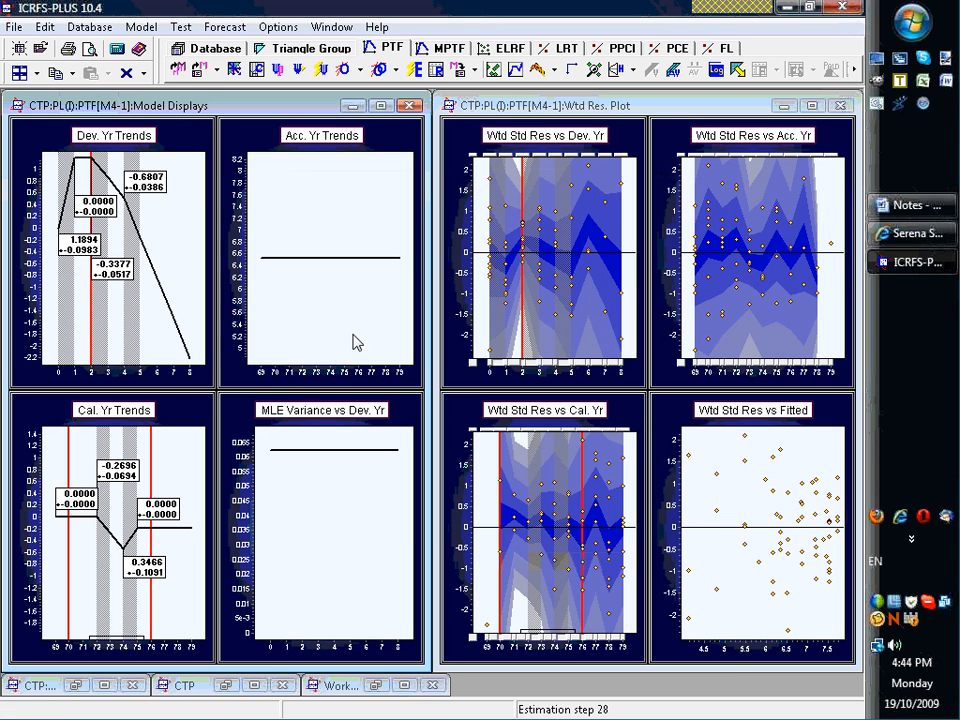
pyautogui.click(200, 72)
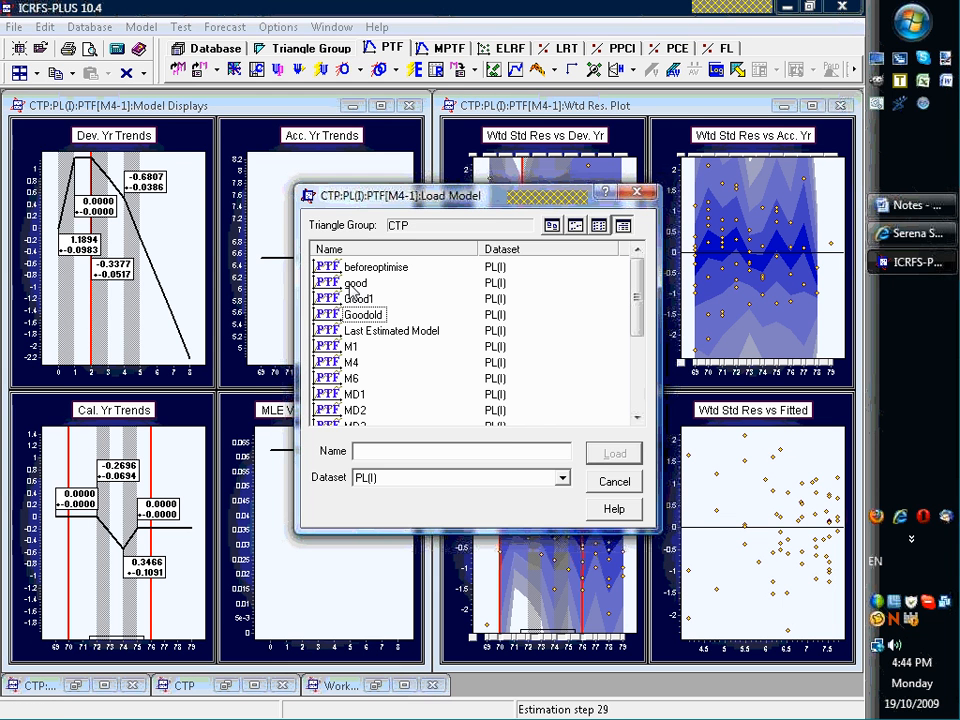
pyautogui.doubleClick(348, 287)
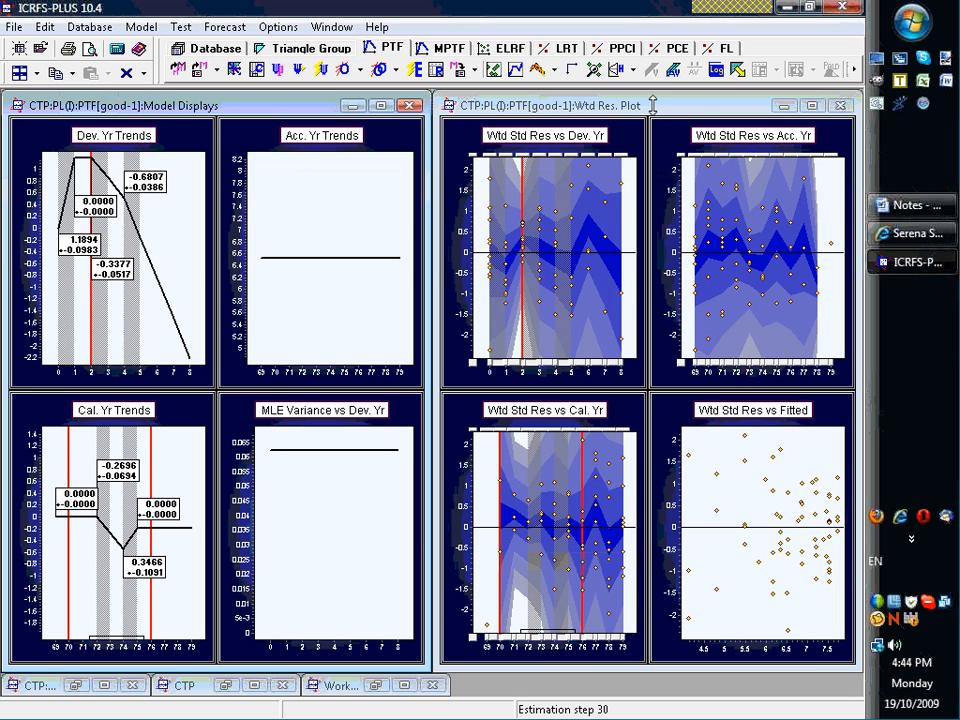
# - Examine the log book to compare the statistics of the M6, M1, M4 and good model runs, and close it
pyautogui.click(717, 71)
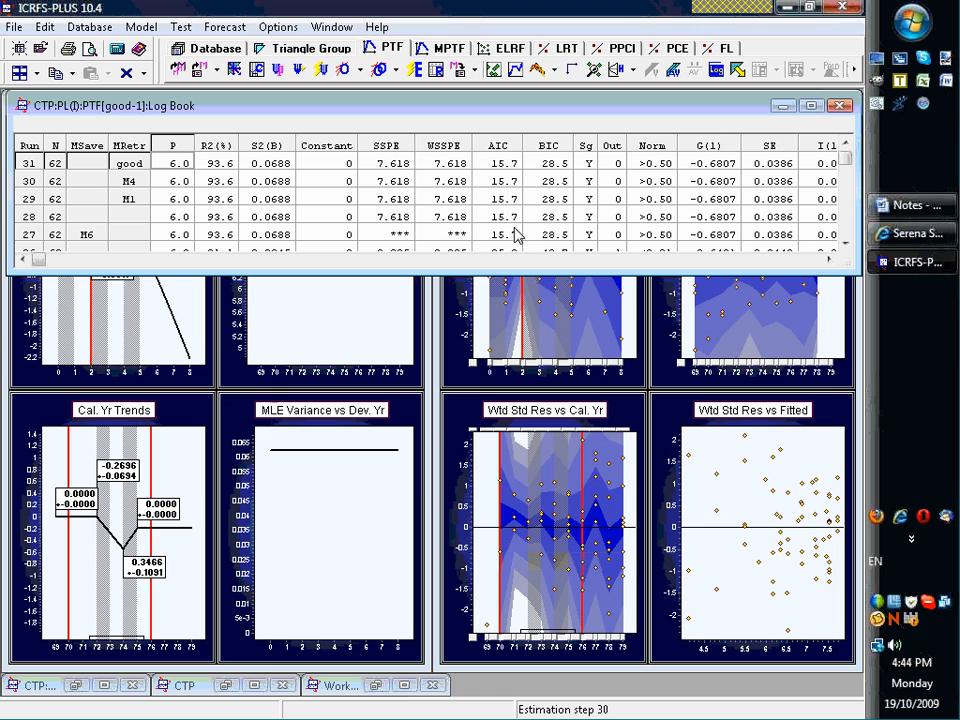
pyautogui.click(562, 217)
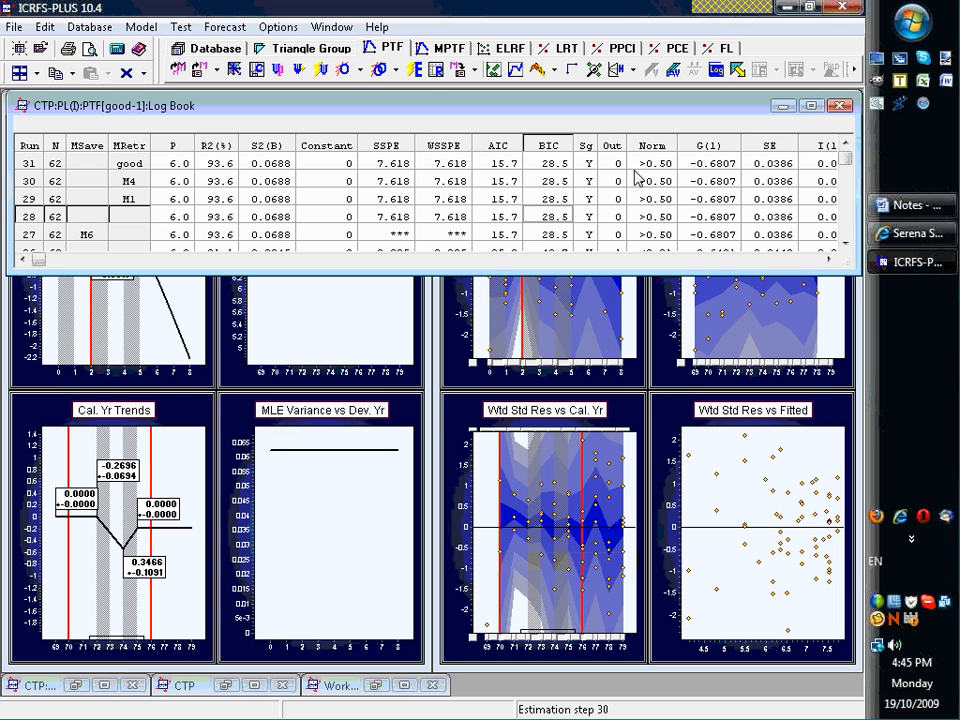
pyautogui.click(840, 106)
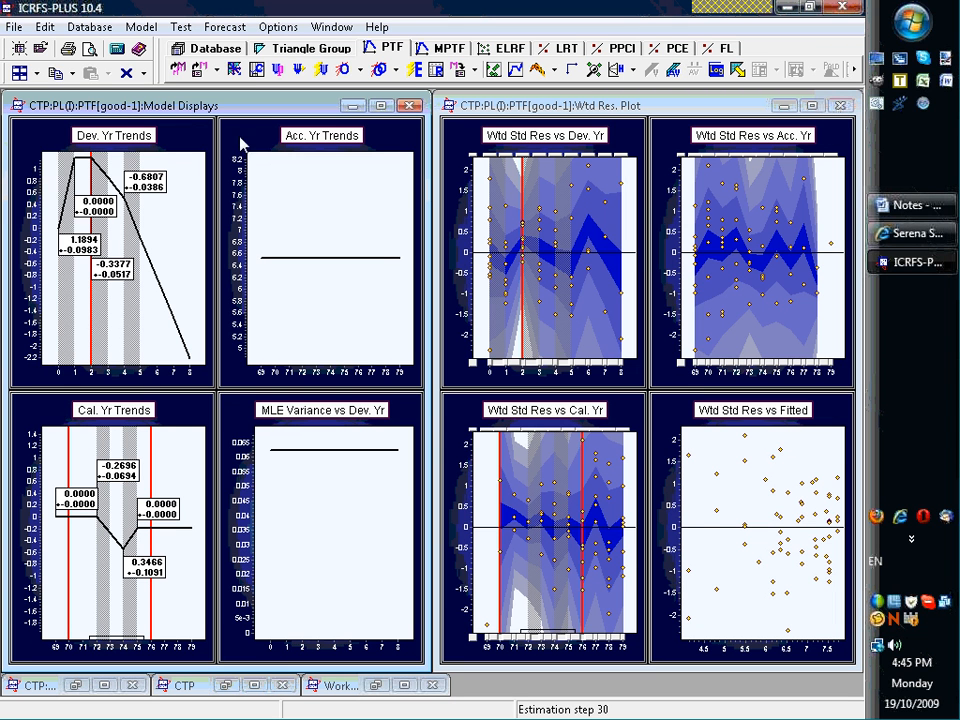
# - Browse the predefined models, including Chain Ladder, Separation Method and Accident/Calendar Method, and leave the list without applying one
pyautogui.click(180, 72)
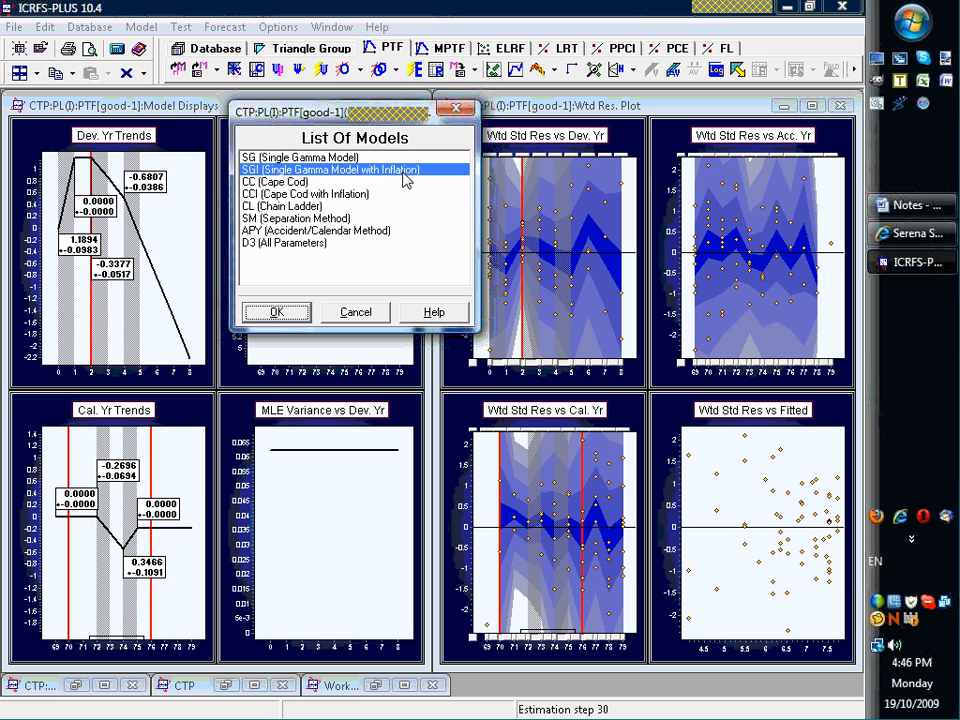
pyautogui.click(290, 207)
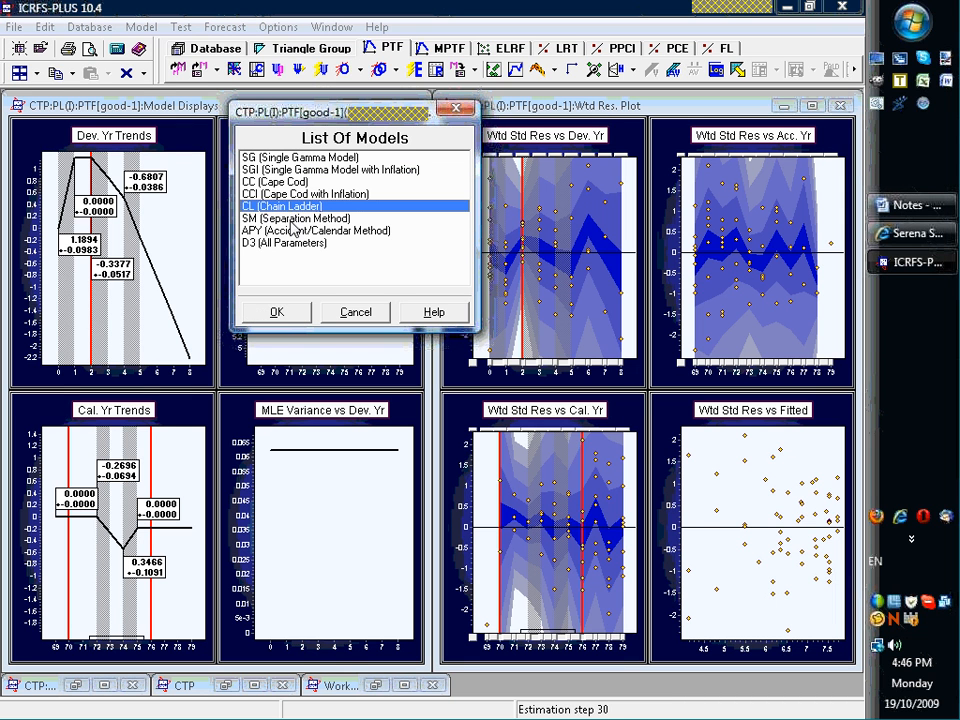
pyautogui.click(290, 219)
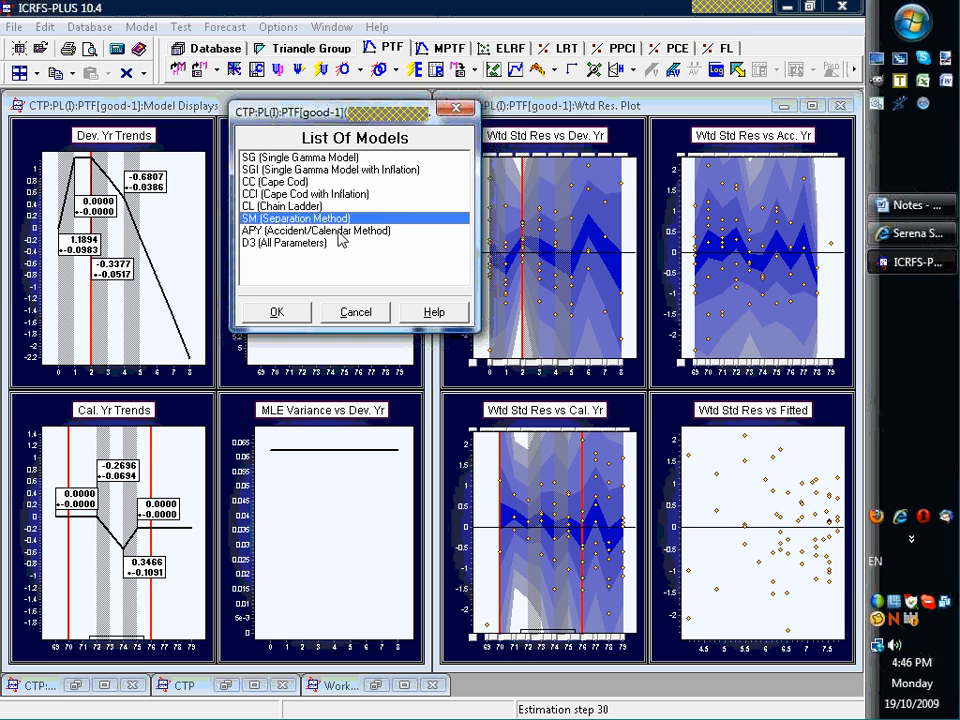
pyautogui.click(337, 231)
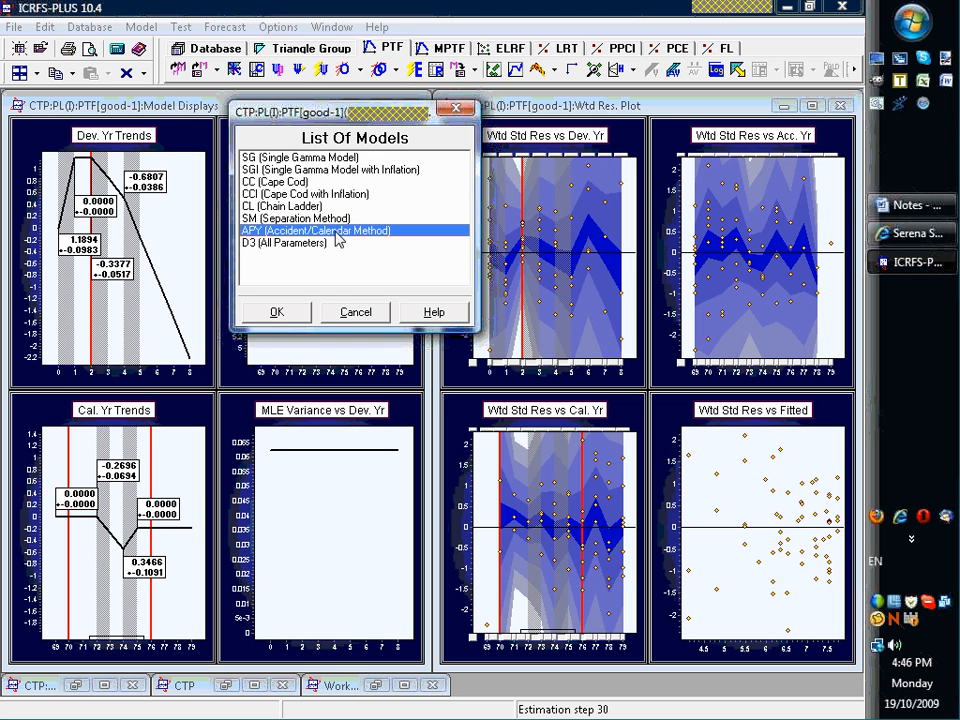
pyautogui.click(354, 313)
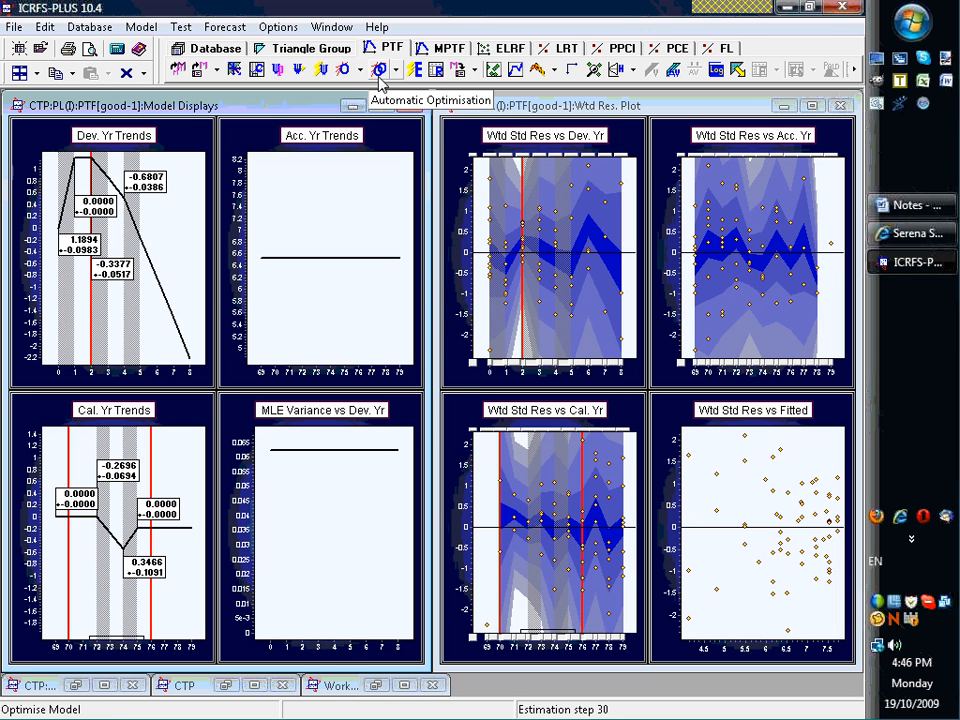
# - Review all parameter estimates of the good model in the regression tables and minimize that window
pyautogui.click(436, 69)
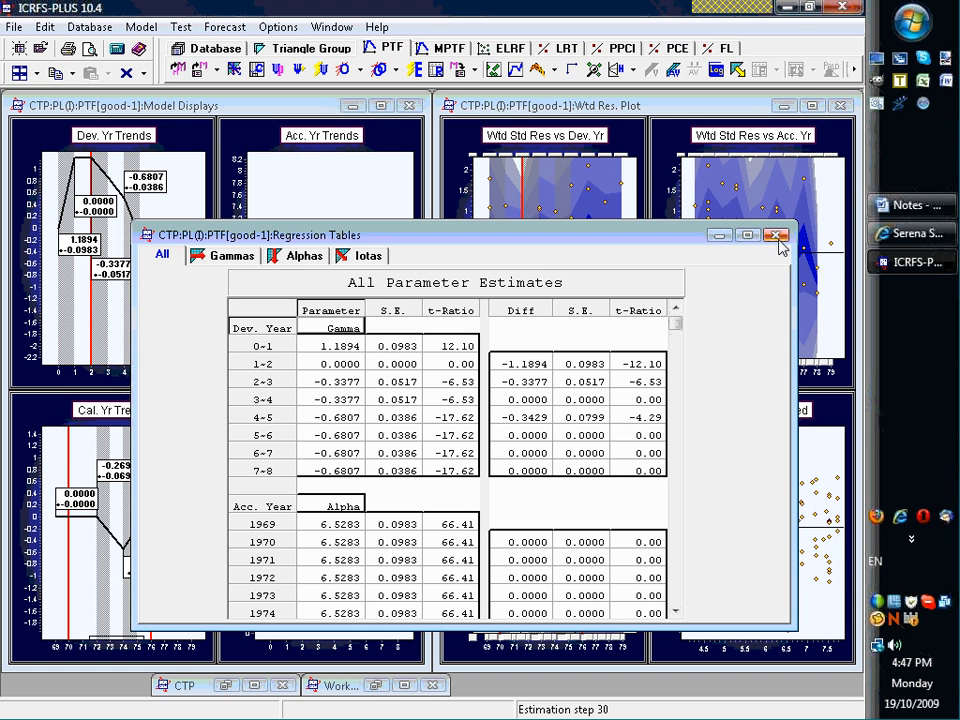
pyautogui.click(720, 236)
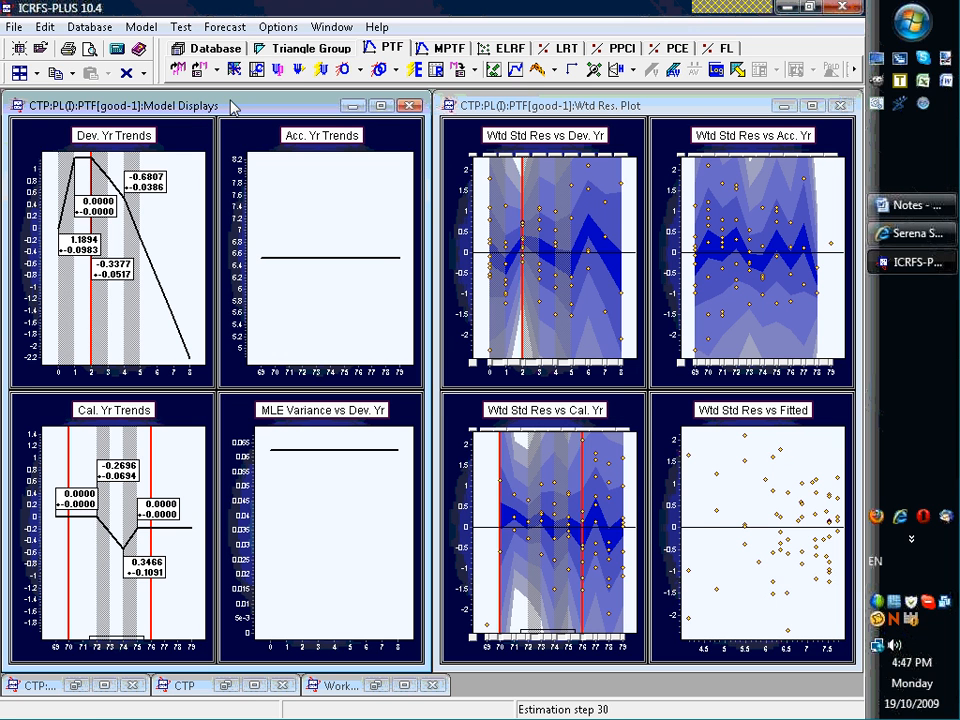
# - Examine the good model's weighted residual diagnostic plots and outlier box plot in the diagnostic tools, and close them
pyautogui.click(537, 72)
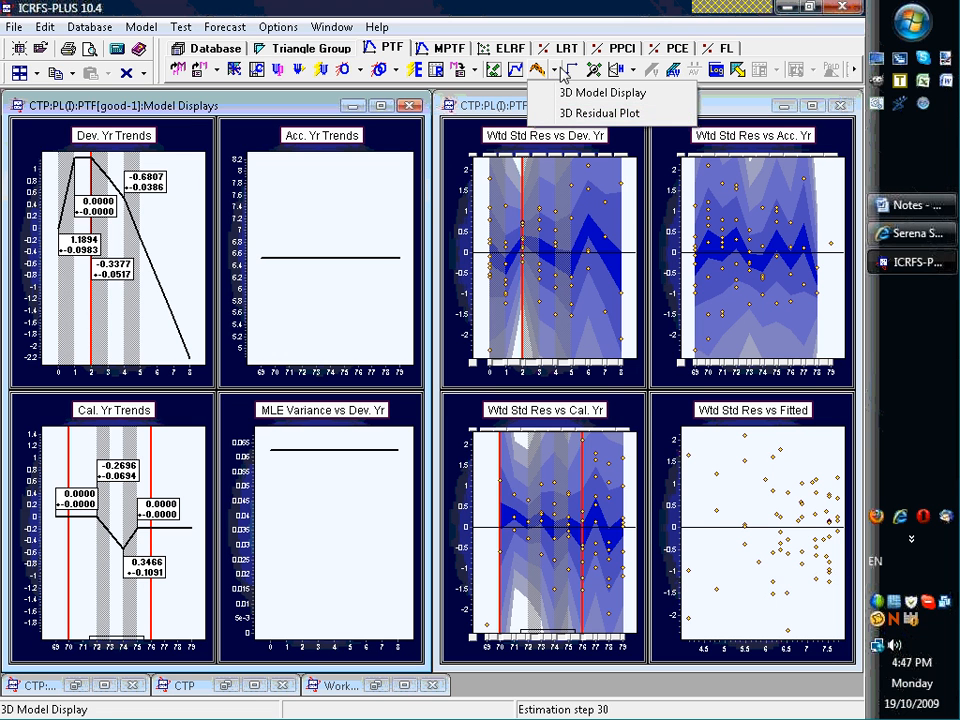
pyautogui.click(577, 70)
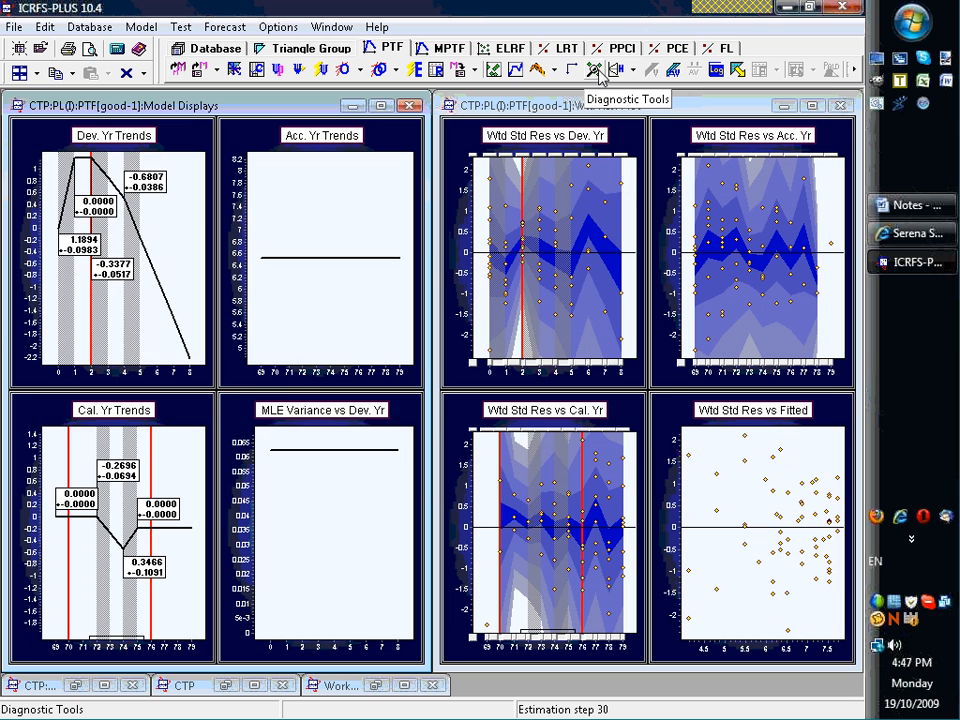
pyautogui.click(597, 72)
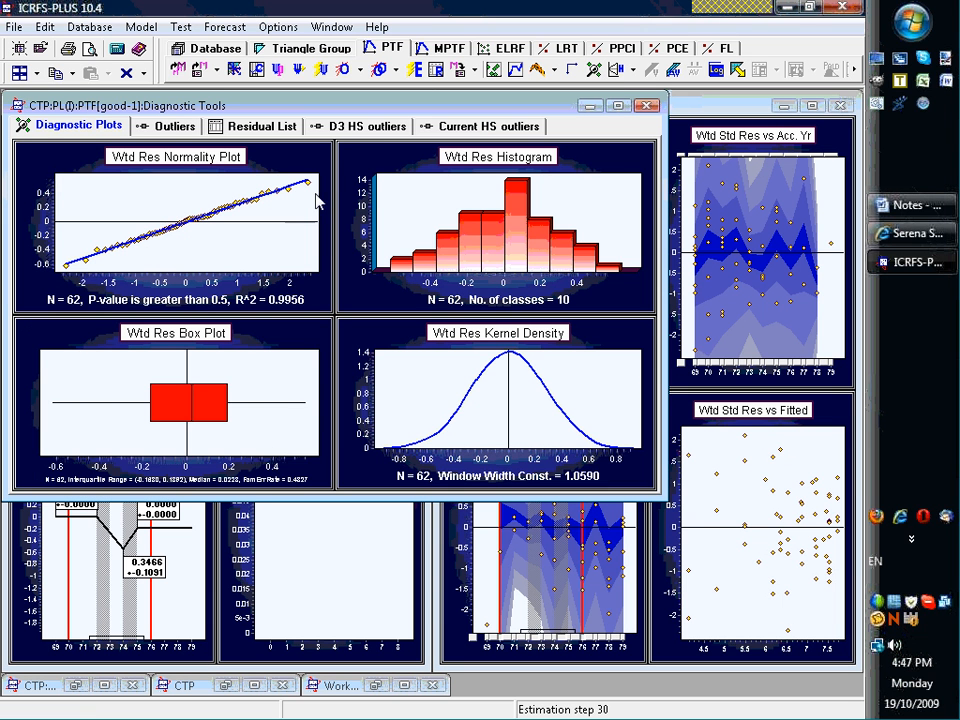
pyautogui.click(168, 126)
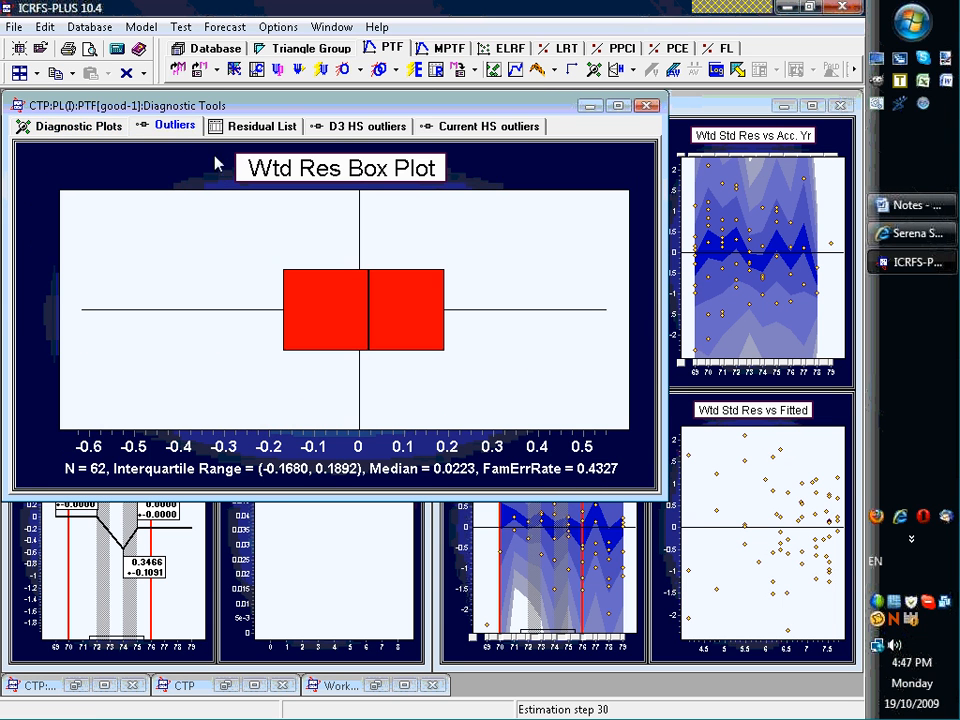
pyautogui.click(62, 126)
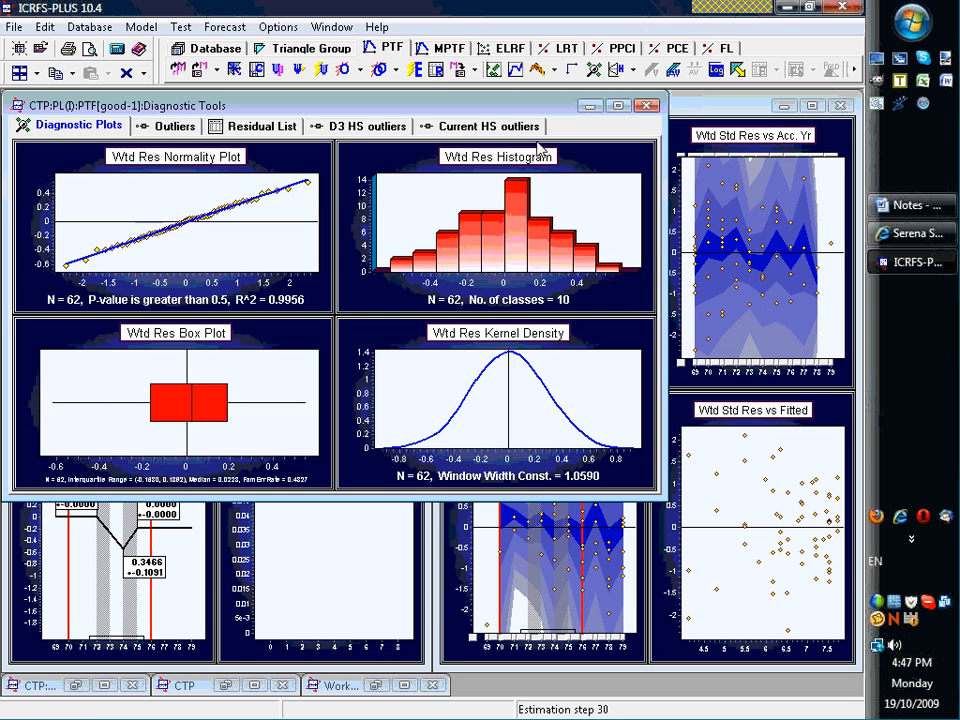
pyautogui.click(648, 105)
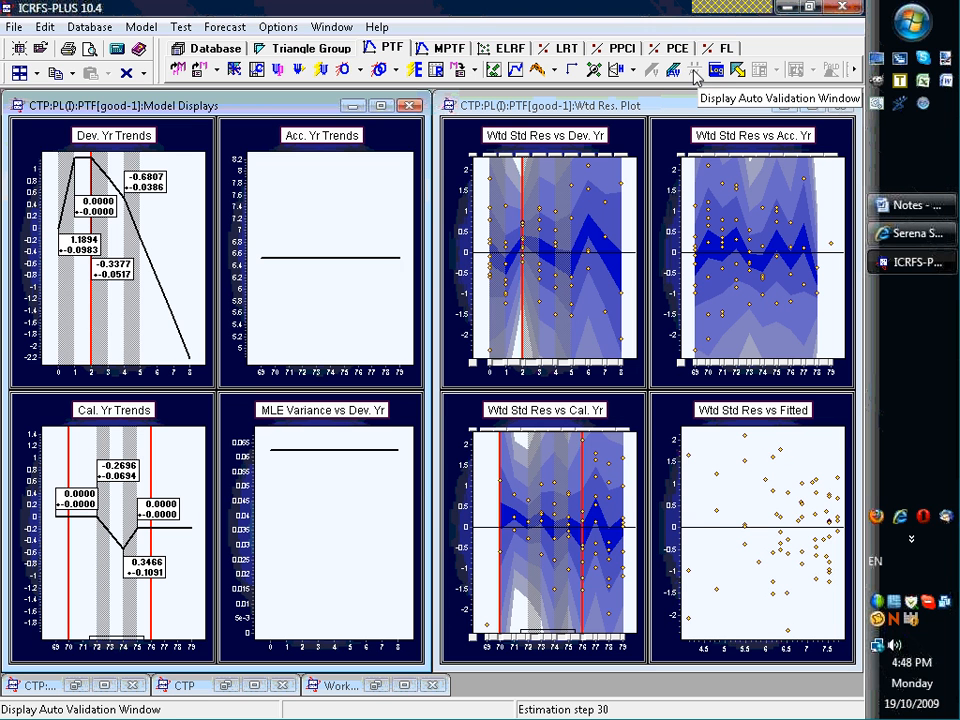
# - Run an auto validation of the good model for validation periods from 1979 to 1977, and put its log book window away
pyautogui.click(672, 77)
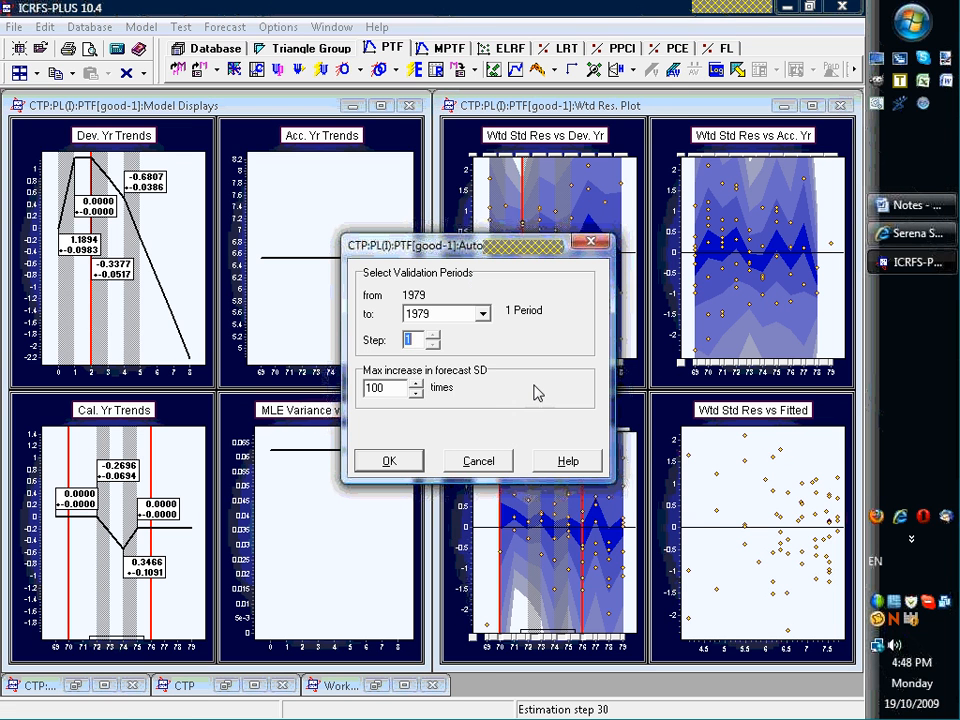
pyautogui.click(482, 313)
pyautogui.click(450, 355)
pyautogui.click(395, 466)
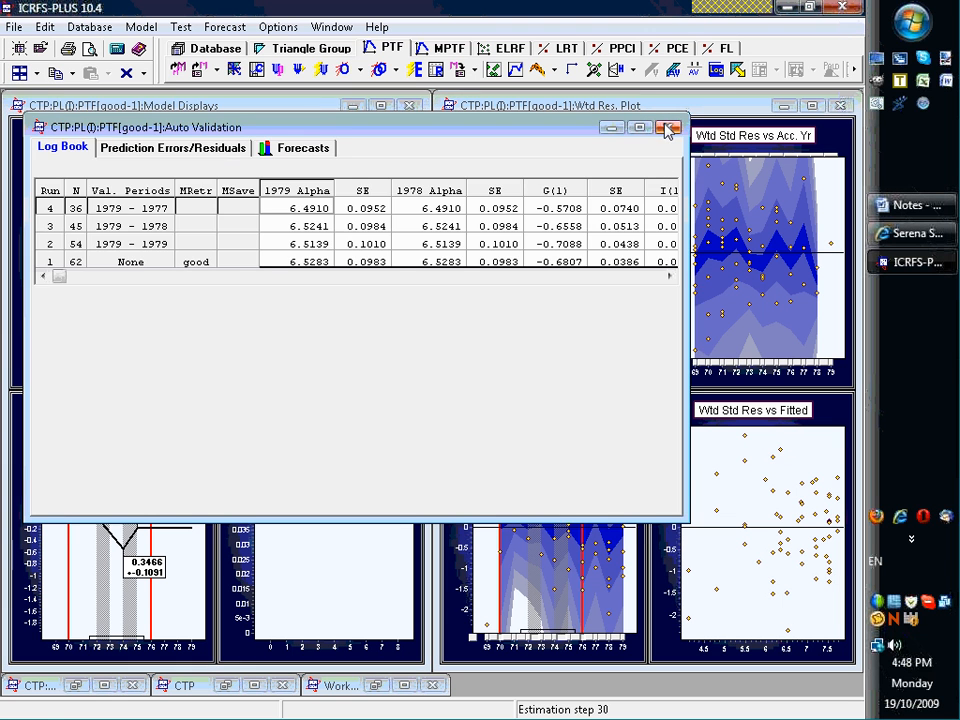
pyautogui.click(669, 128)
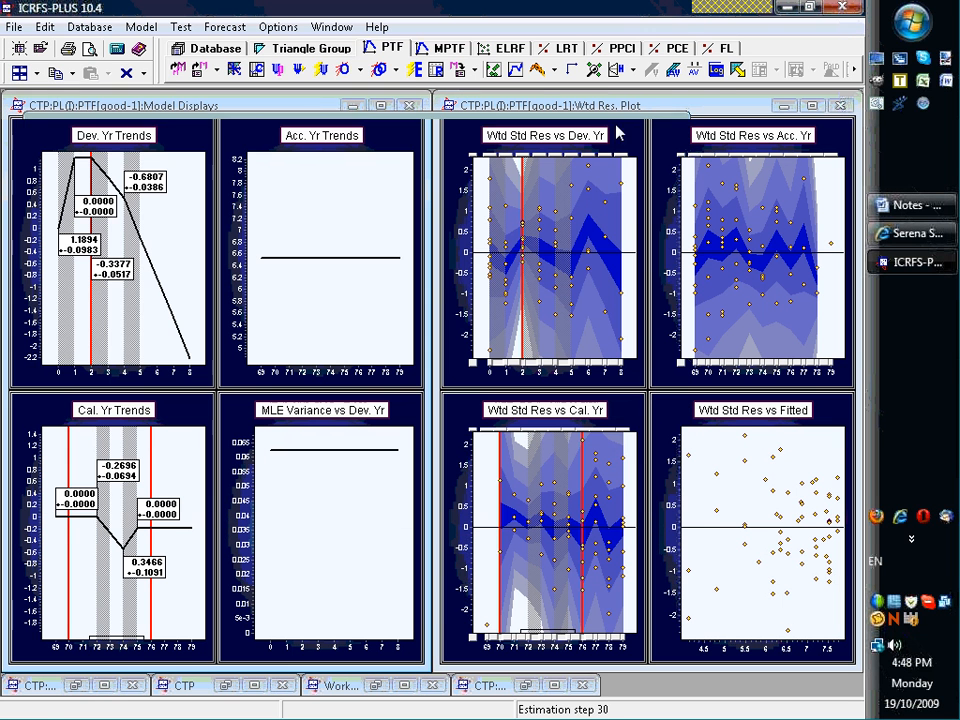
# - Generate the reserve forecast table for accident periods 1969 to 1979 with automatic units and no future accident period
pyautogui.click(737, 70)
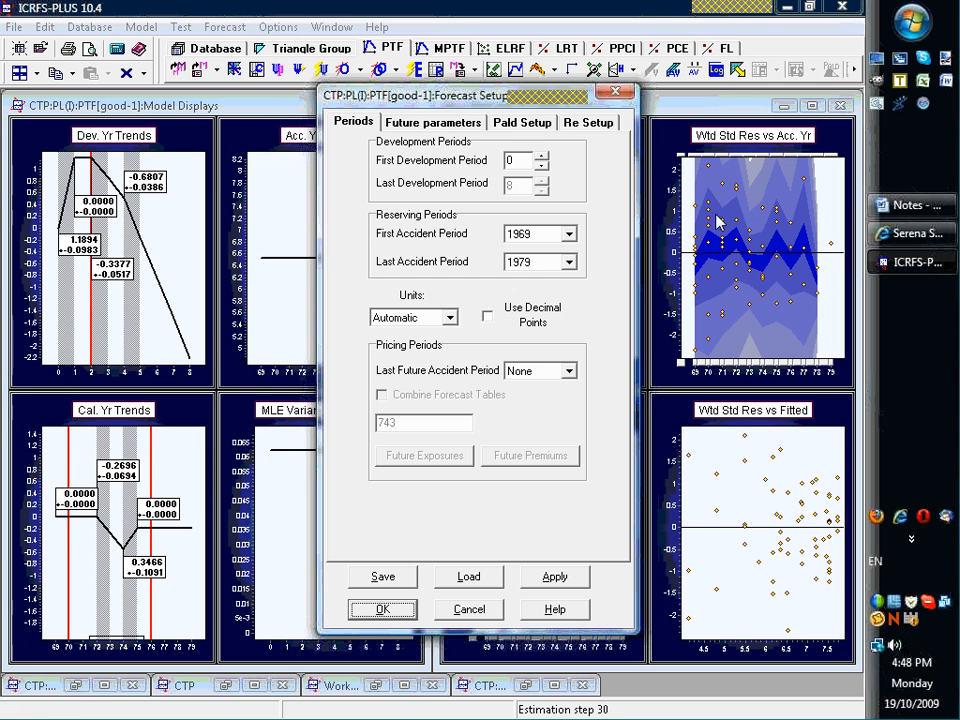
pyautogui.click(397, 617)
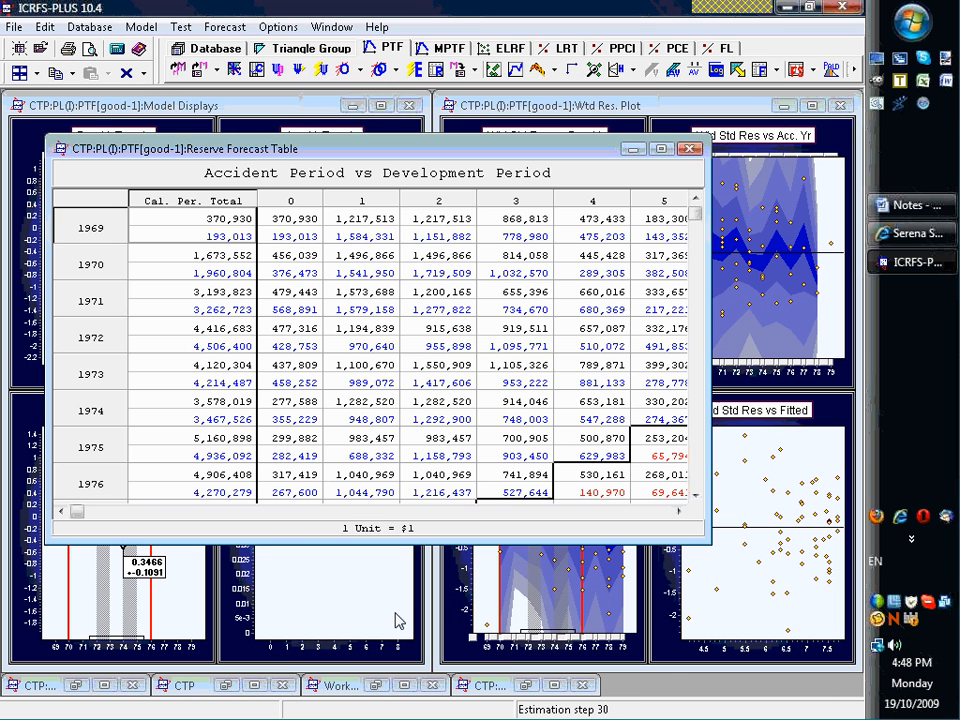
pyautogui.click(779, 70)
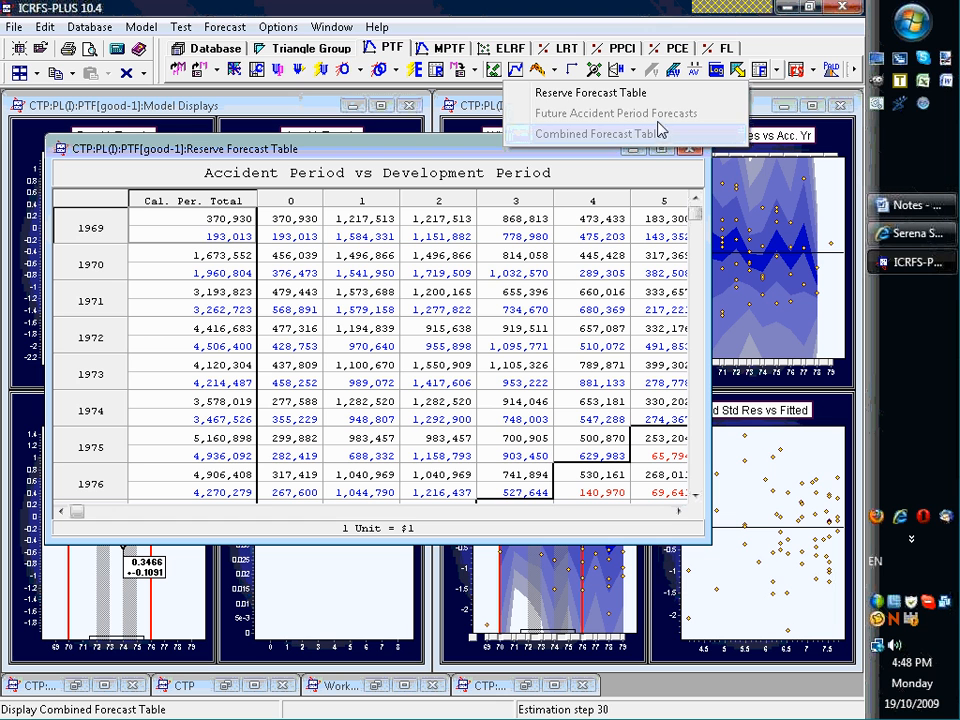
pyautogui.click(797, 72)
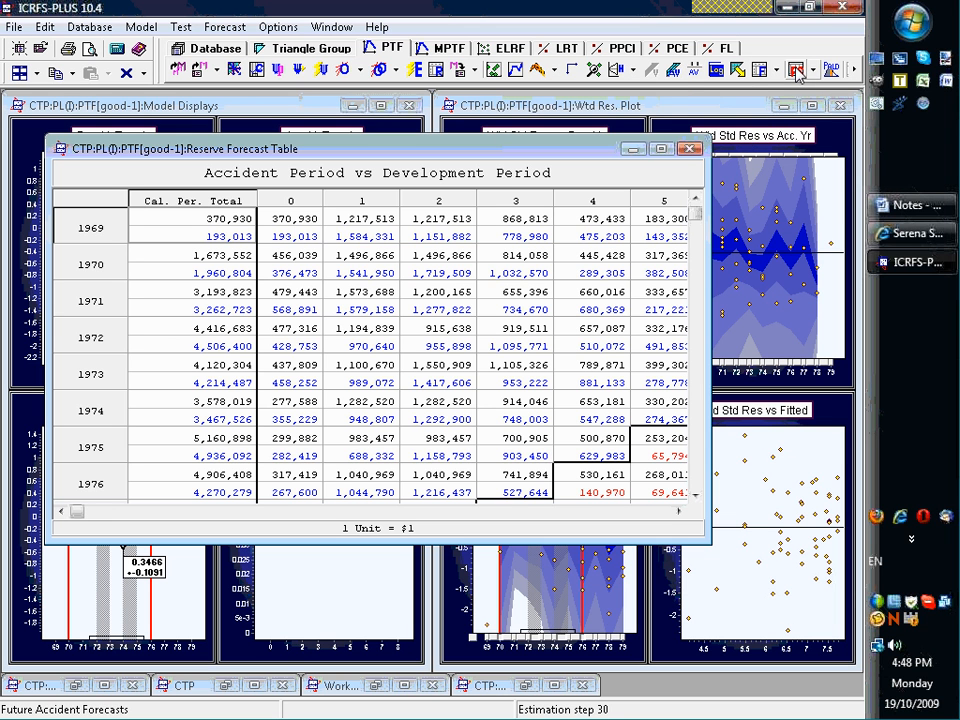
# - Review the reserve forecast summaries by accident year, calendar year, observed versus mean estimate, percentage differences, comparisons and summary graphs
pyautogui.click(816, 74)
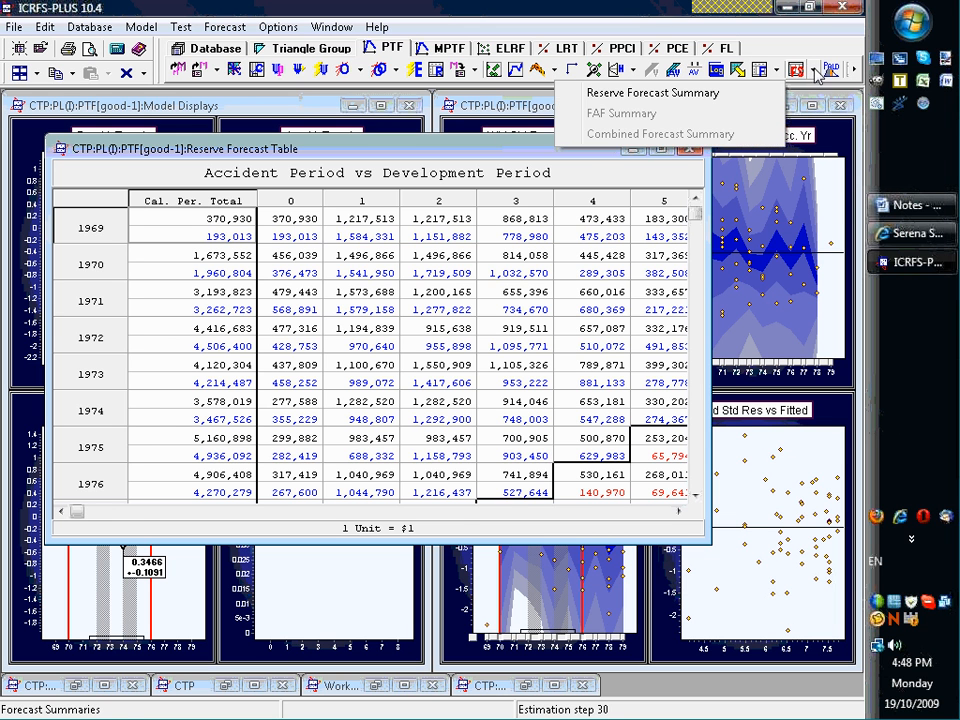
pyautogui.click(754, 94)
pyautogui.scroll(-7, 364, 480)
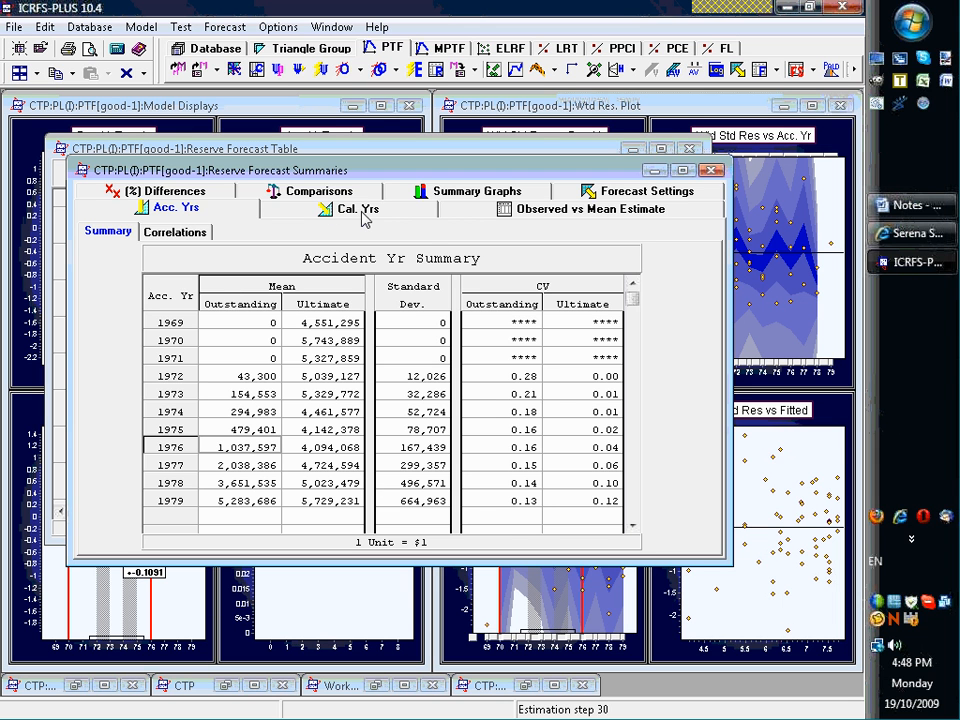
pyautogui.click(345, 215)
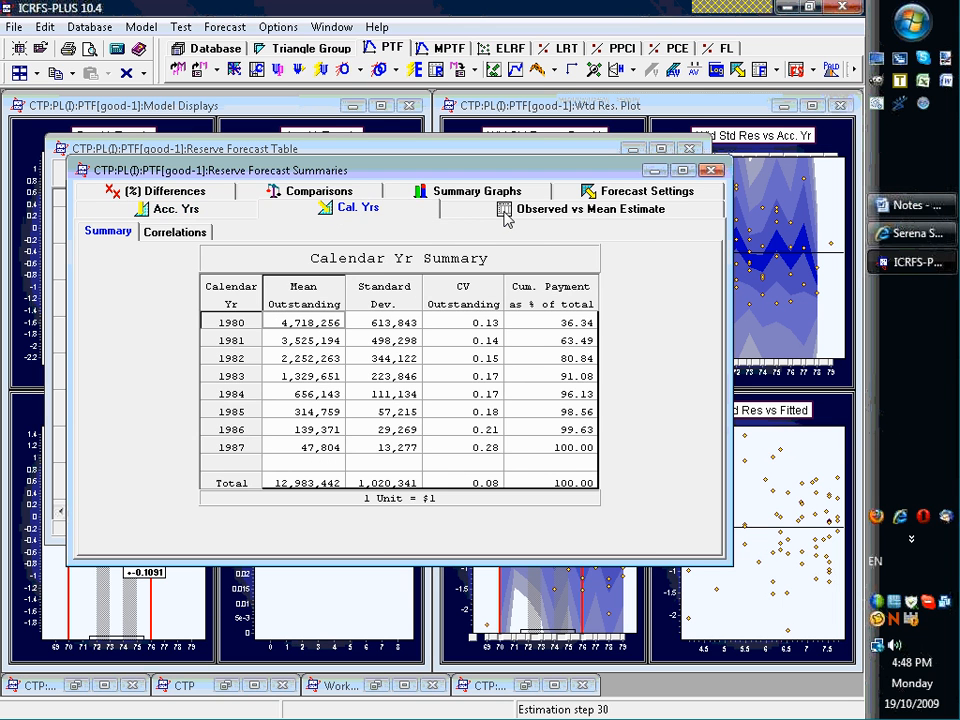
pyautogui.click(516, 217)
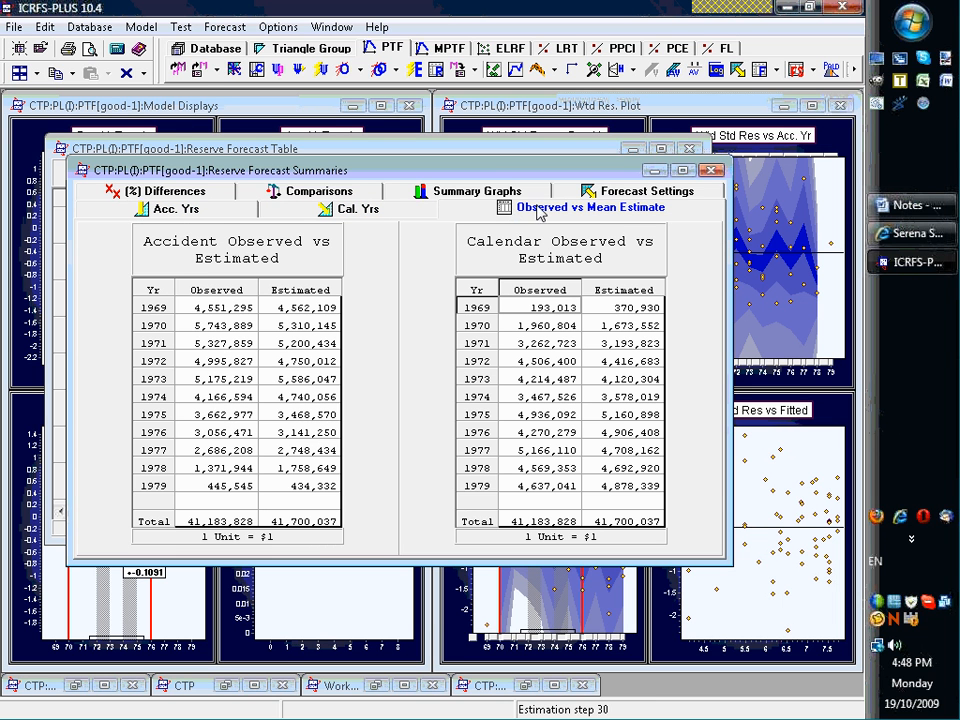
pyautogui.click(184, 195)
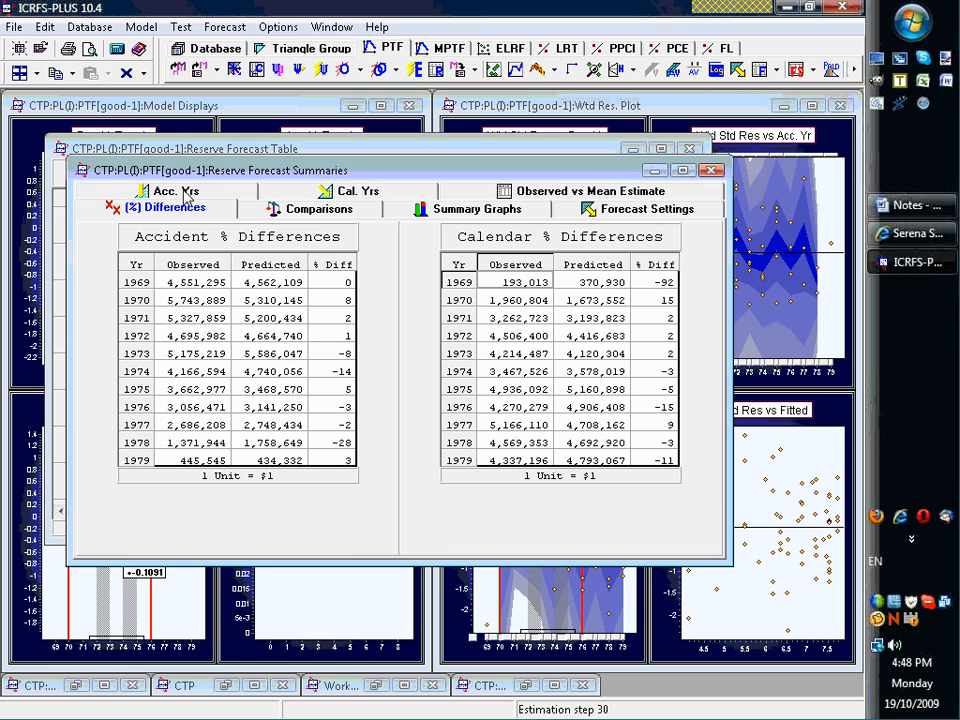
pyautogui.click(320, 209)
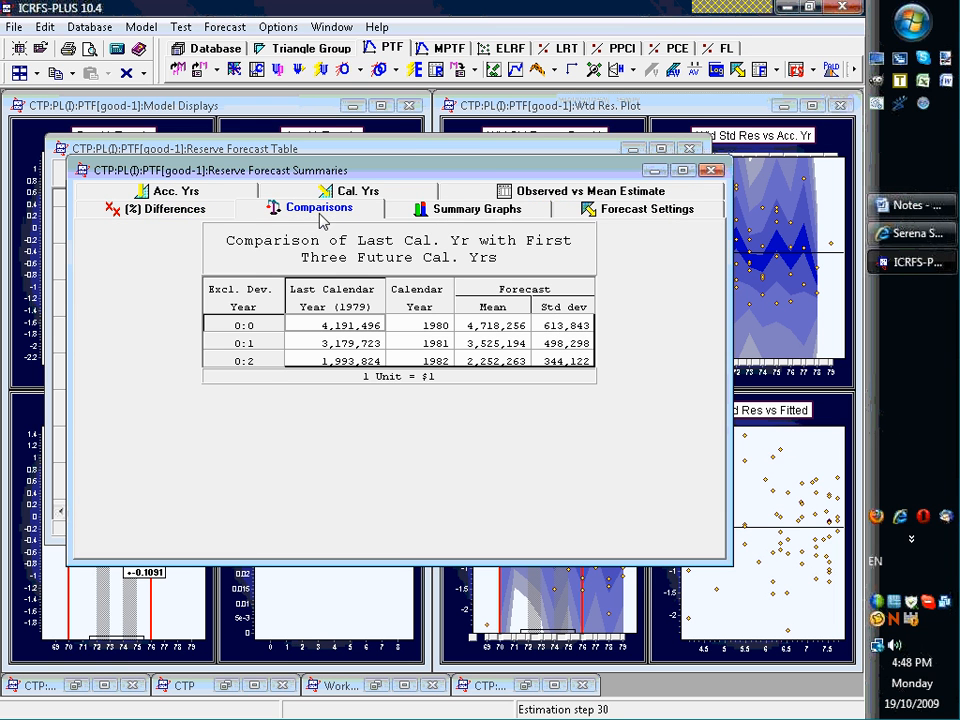
pyautogui.click(505, 212)
# - Review the forecast settings for inflation and discount, future iotas and future variances, and check the available summary types
pyautogui.click(648, 211)
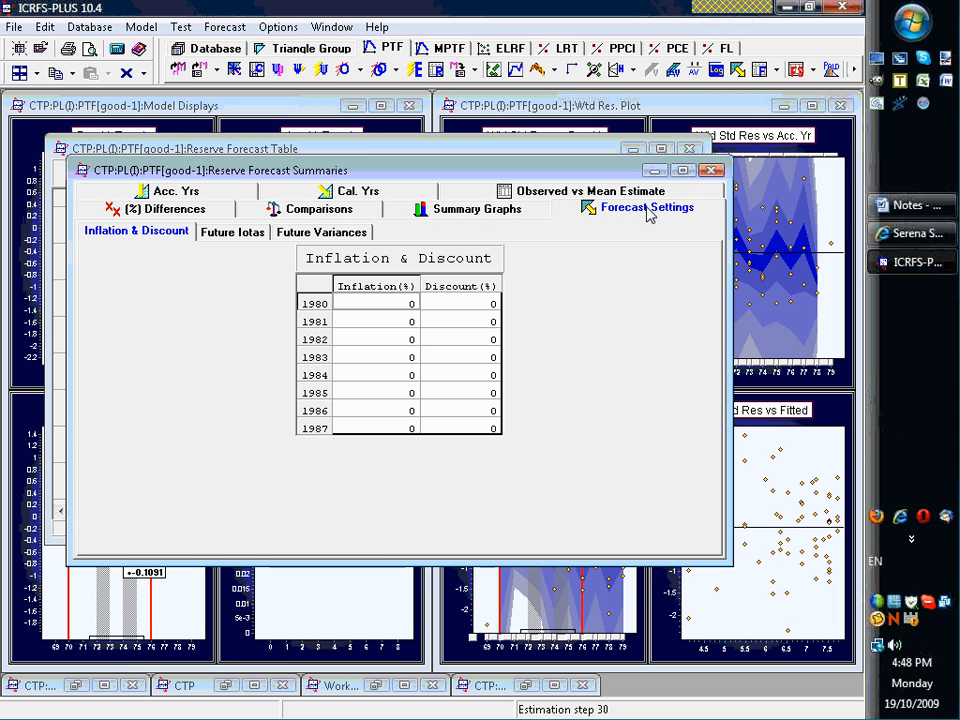
pyautogui.click(254, 242)
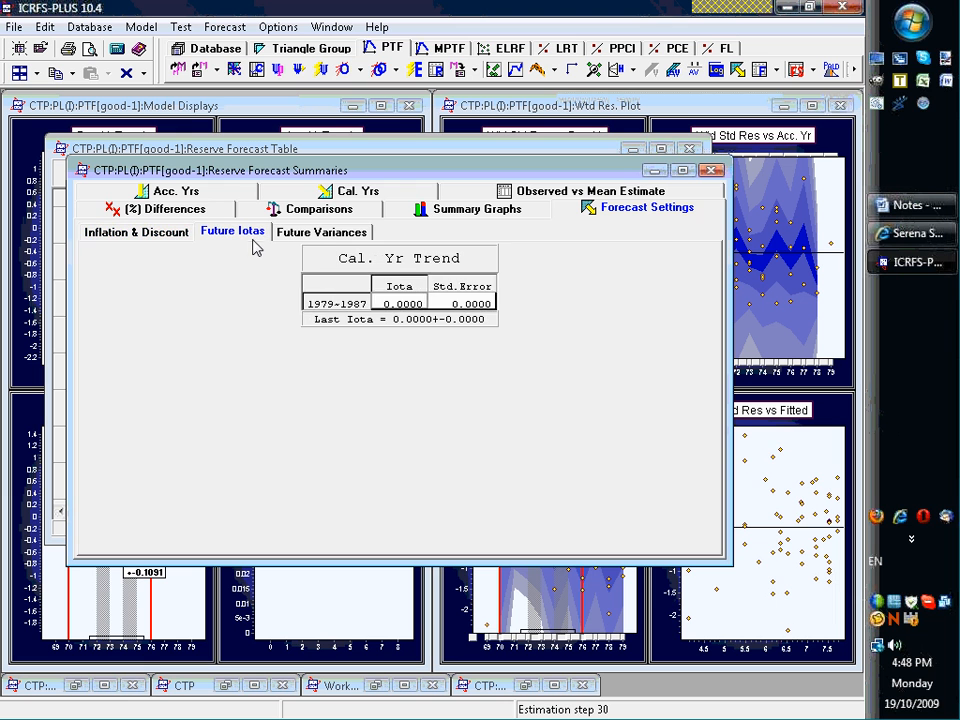
pyautogui.click(318, 234)
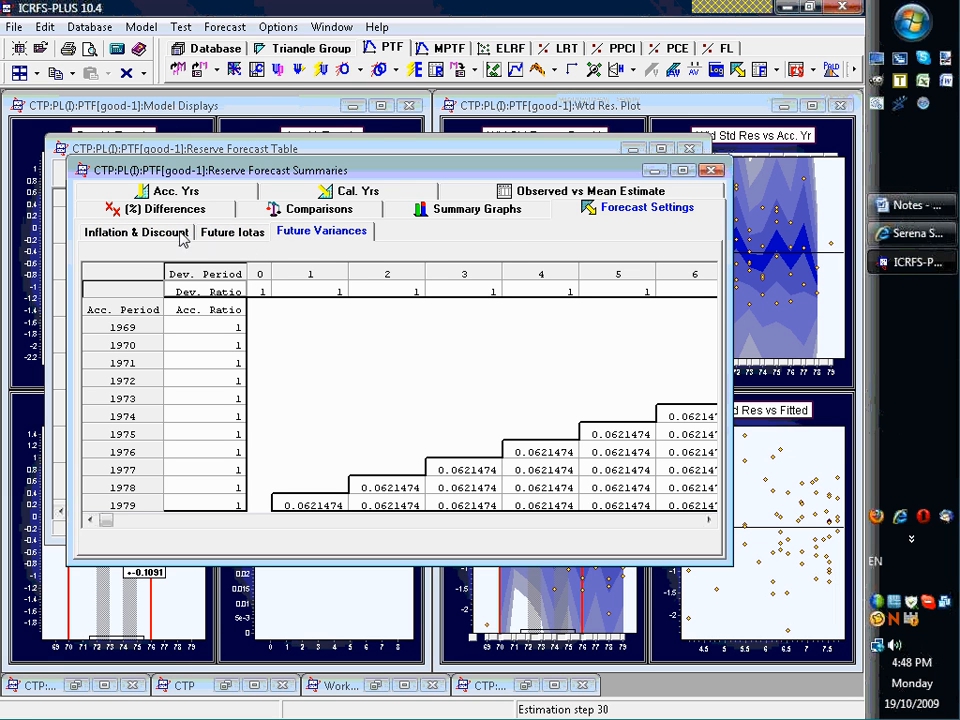
pyautogui.click(813, 71)
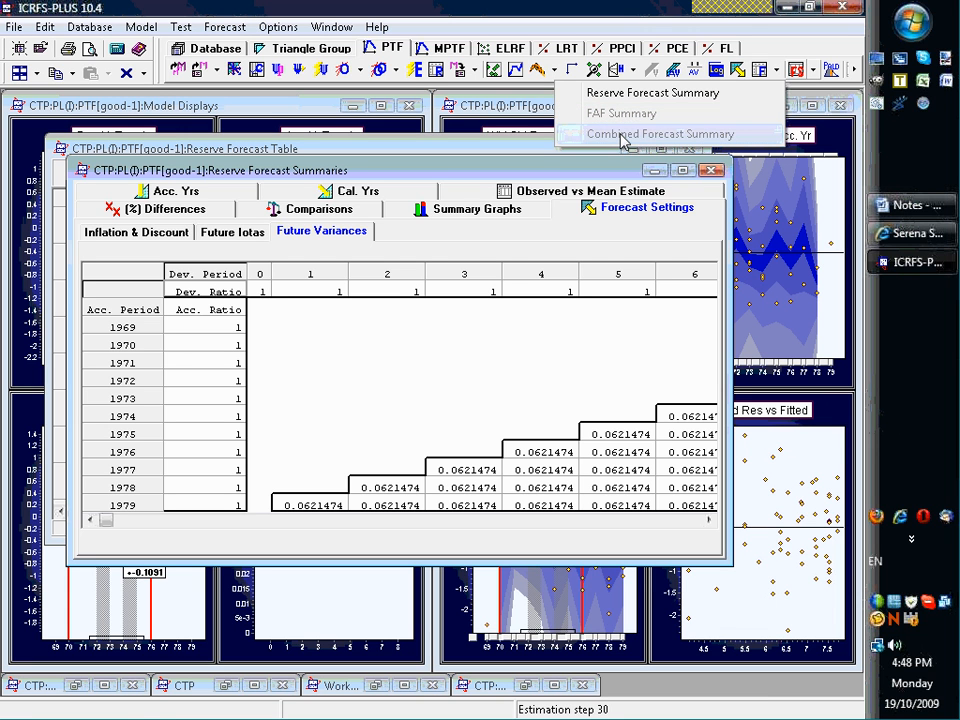
pyautogui.click(815, 38)
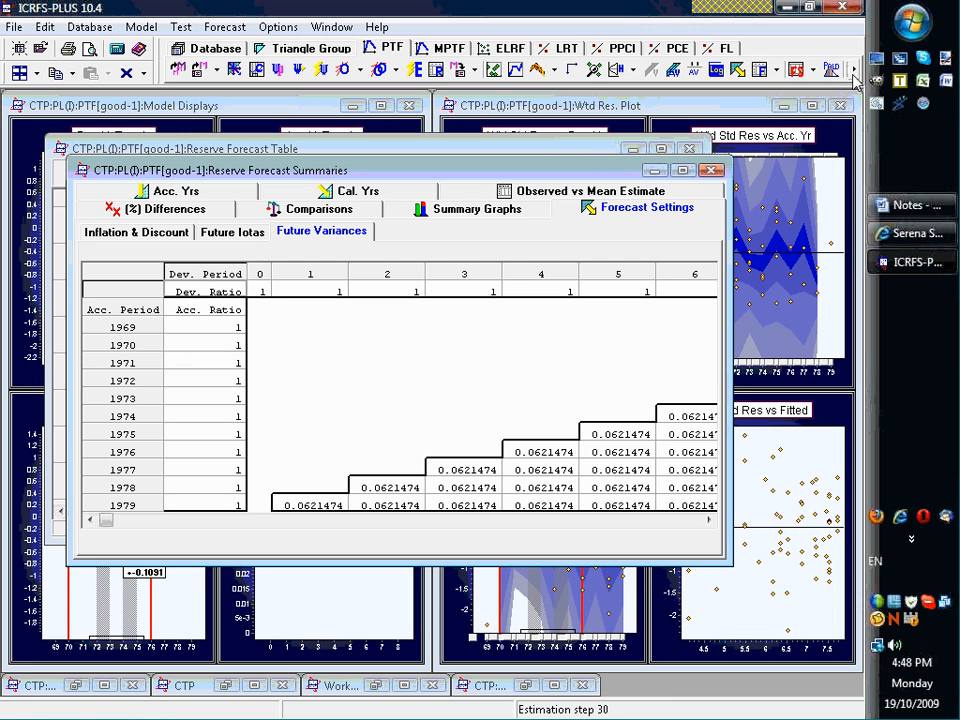
# - Return to the reserve forecast table and examine the total reserve, total ultimate and calendar period totals
pyautogui.click(854, 71)
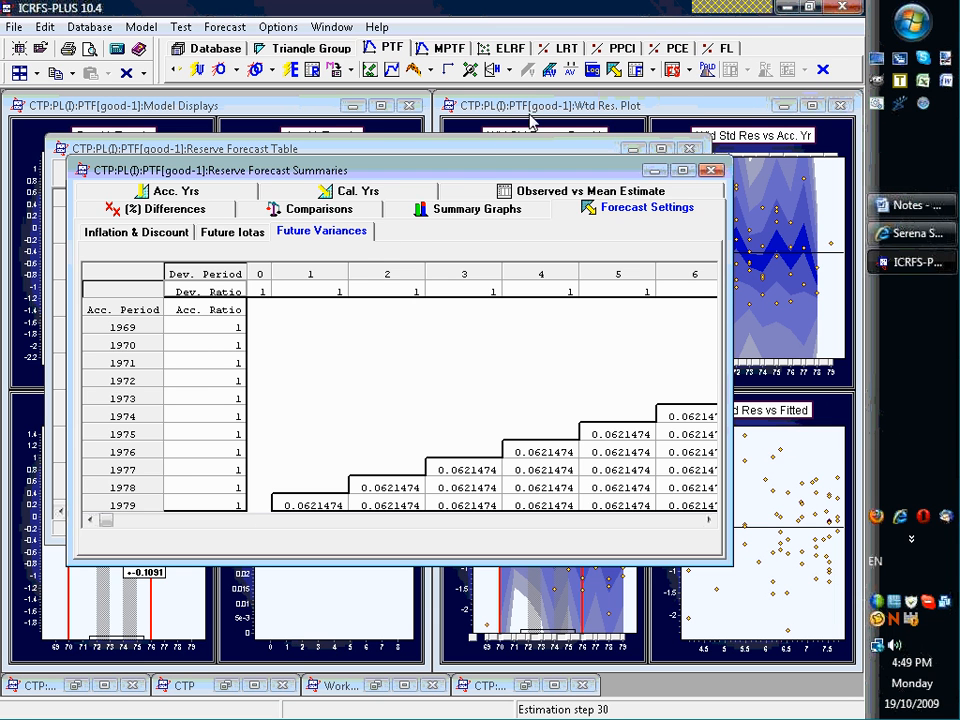
pyautogui.click(639, 71)
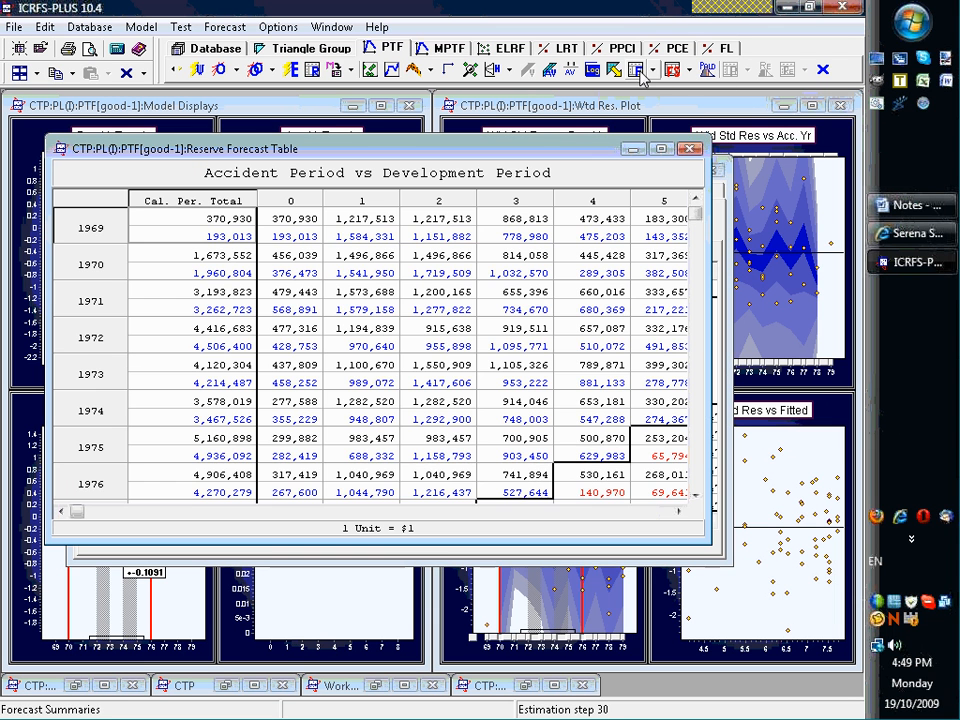
pyautogui.click(697, 485)
pyautogui.click(666, 511)
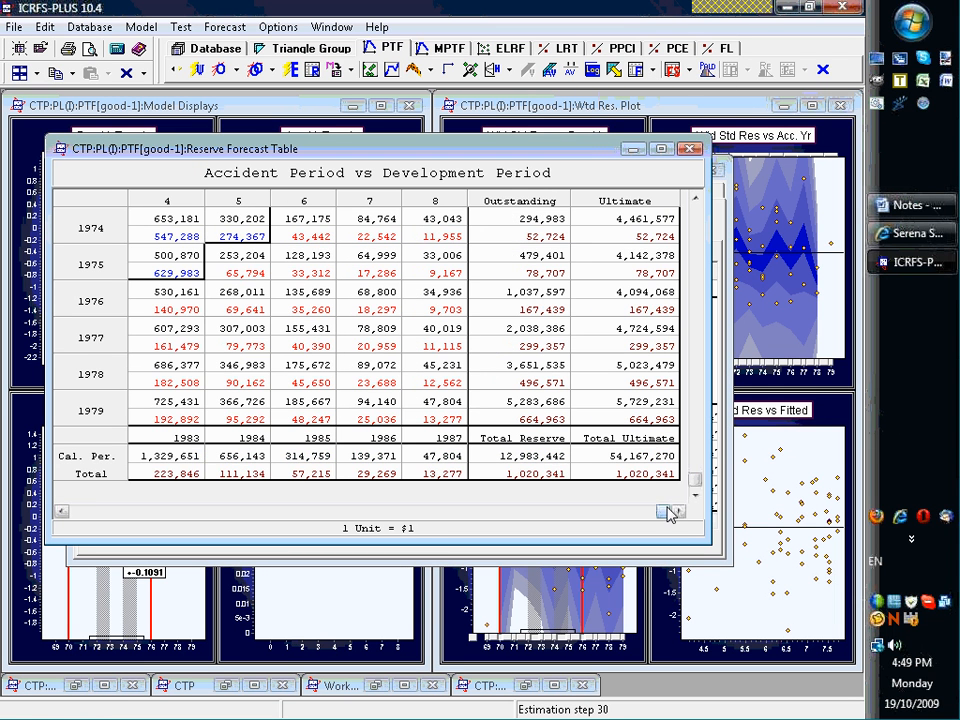
pyautogui.click(545, 452)
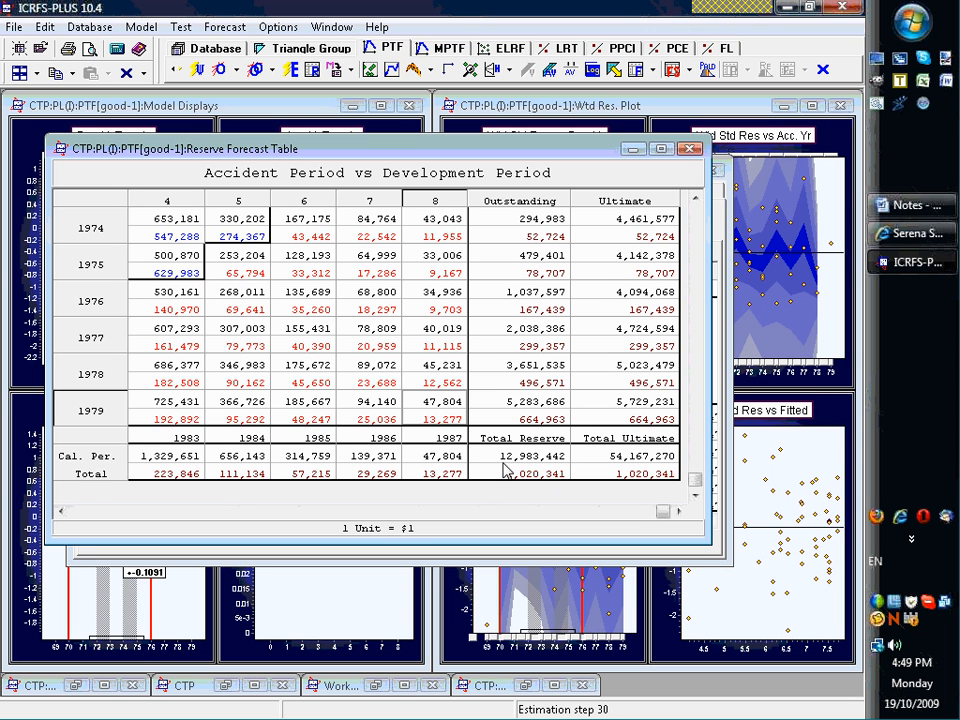
# - Run the reserve PALD with 10,000 simulations for both accident and calendar periods, and compare the accident-year total diagnostics with the forecast table
pyautogui.click(709, 72)
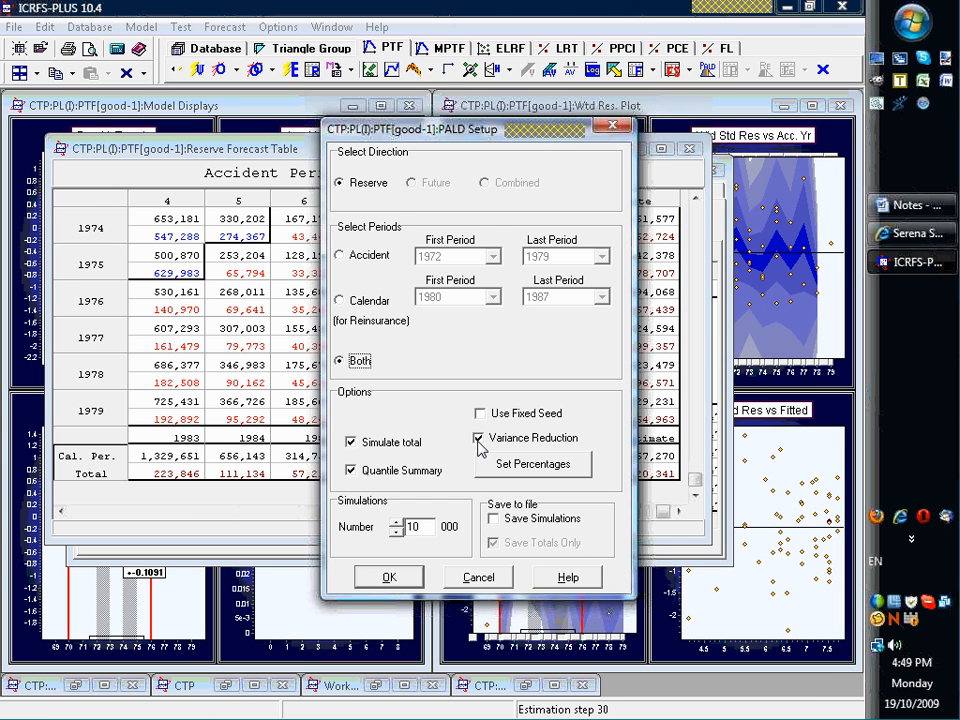
pyautogui.click(388, 578)
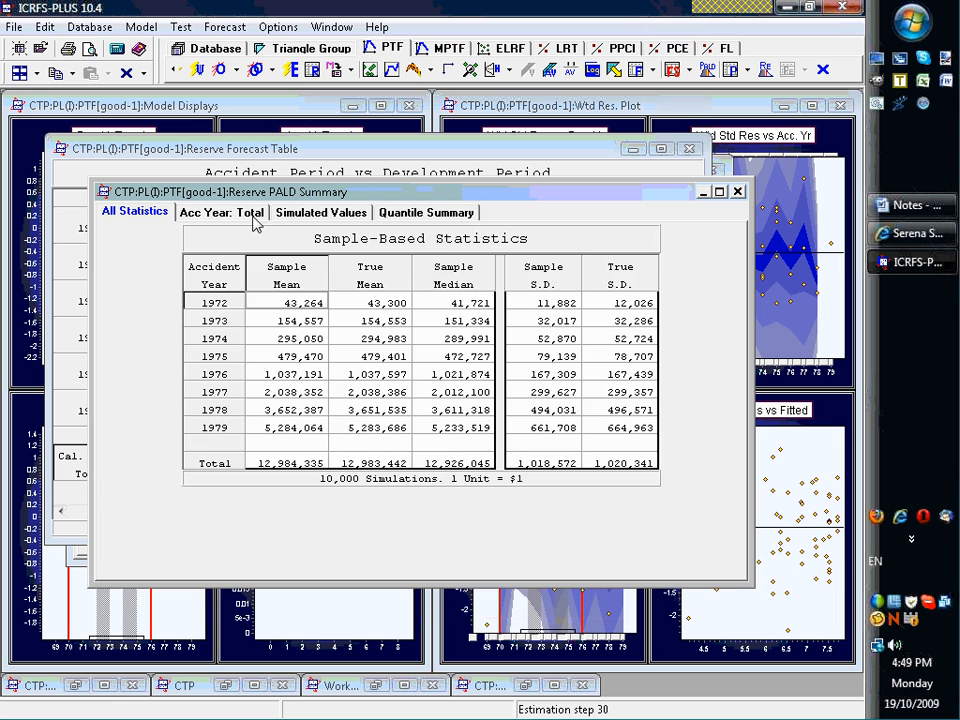
pyautogui.click(253, 215)
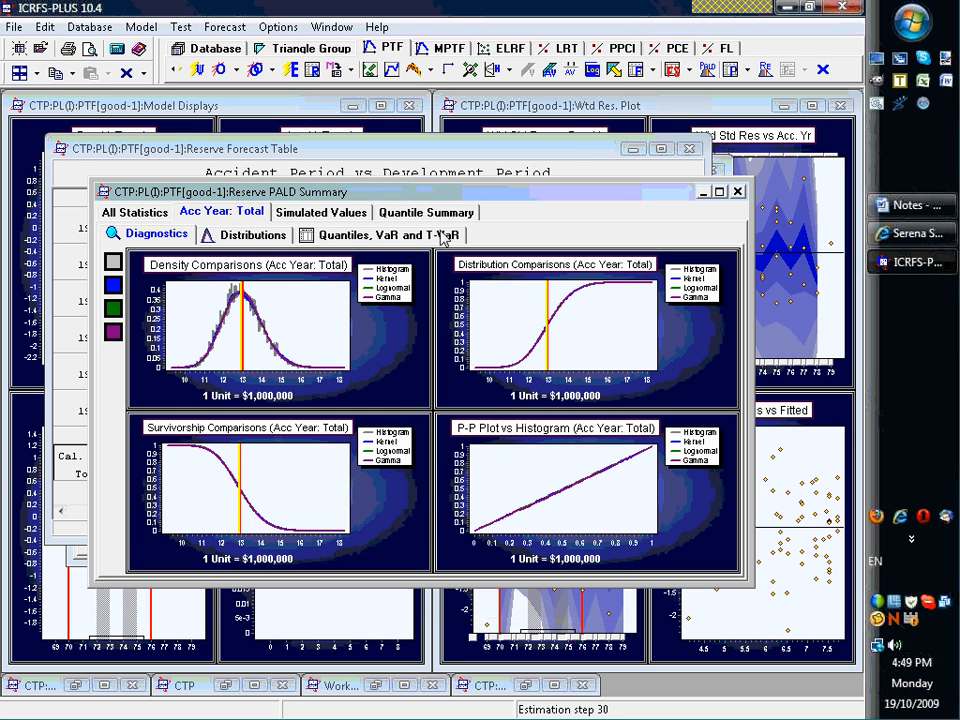
pyautogui.click(566, 150)
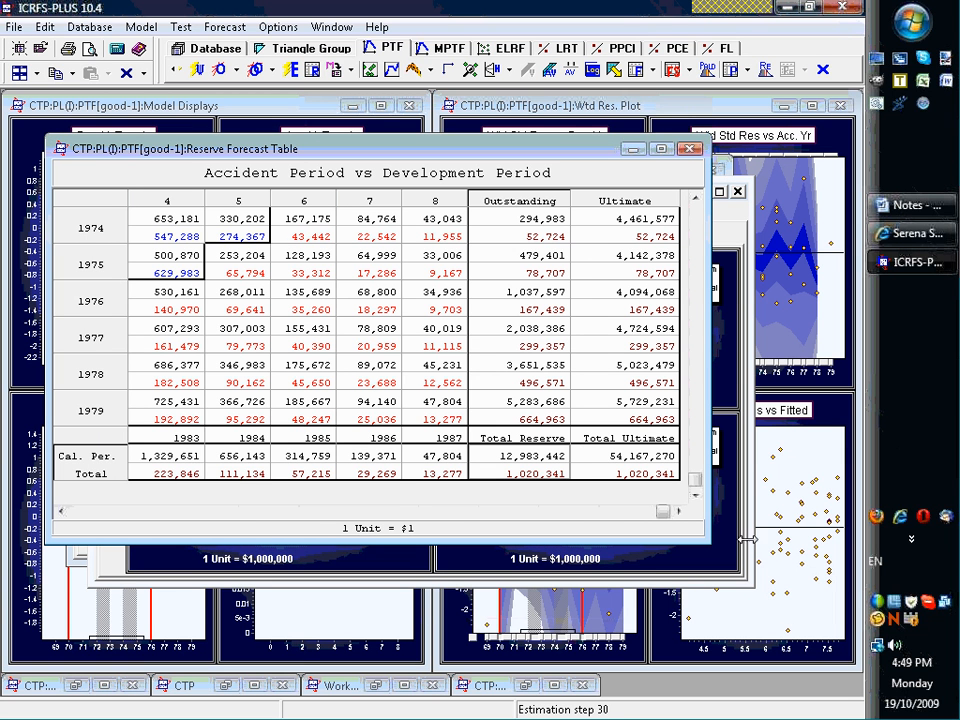
pyautogui.click(724, 566)
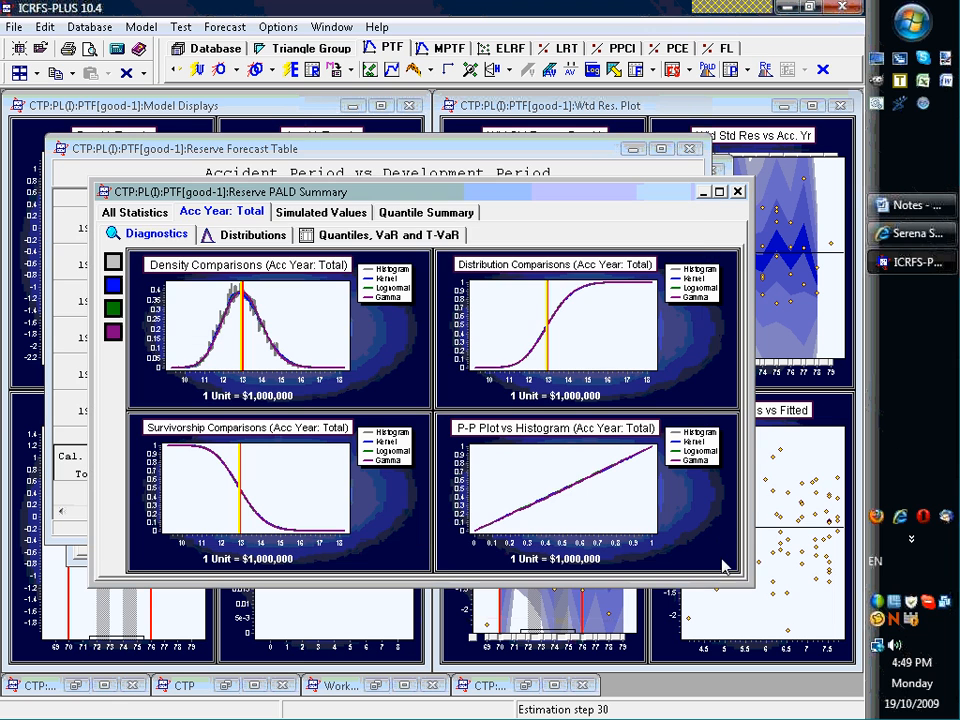
# - Examine the reinsurance setup's layers, limits, proportions and discounts, and leave it without applying
pyautogui.click(766, 70)
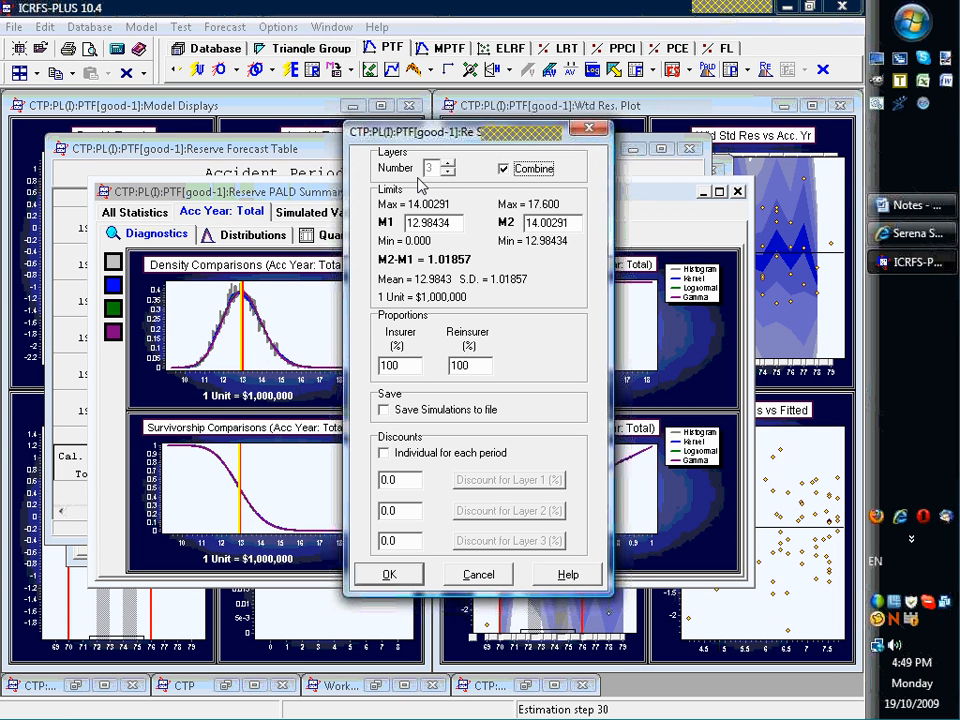
pyautogui.click(480, 577)
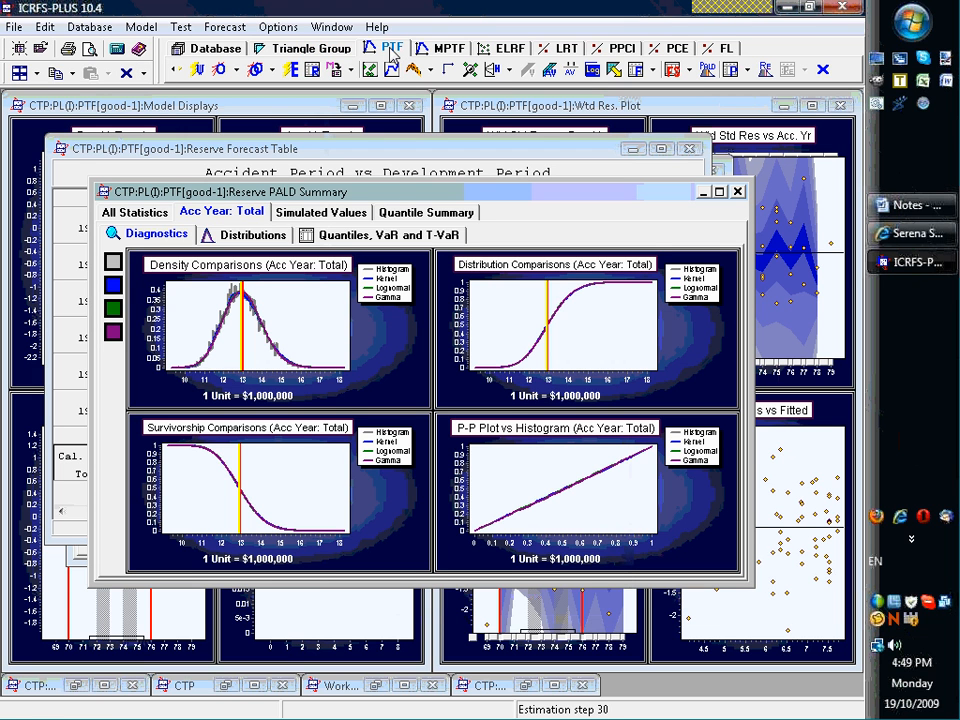
# - Close the PTF model displays and start an ELRF model on the PL(C) dataset of the CTP triangle group
pyautogui.click(822, 72)
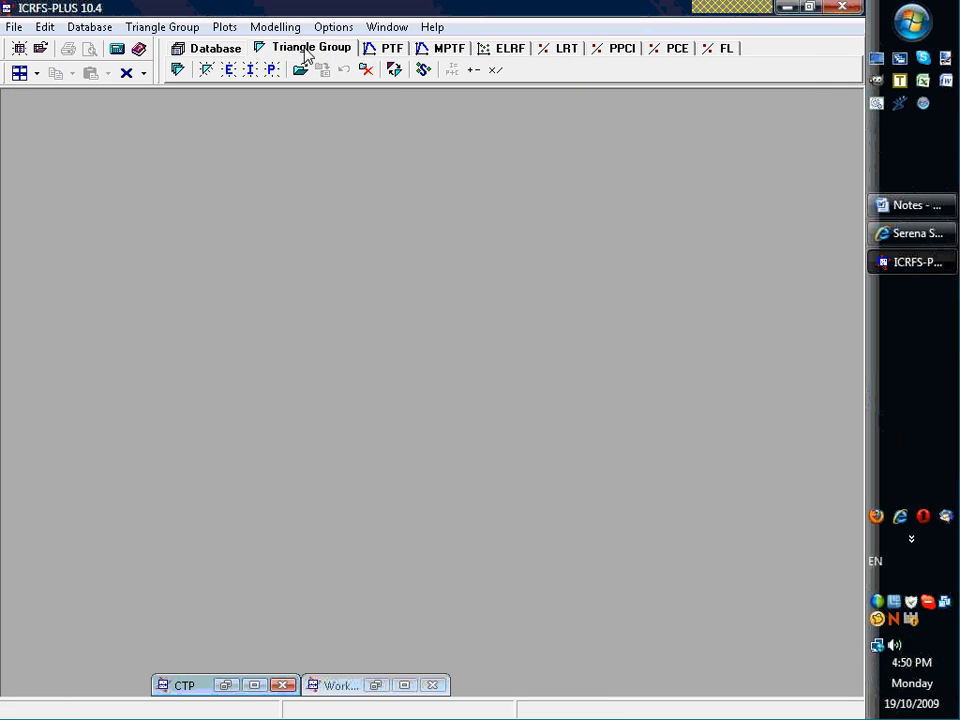
pyautogui.click(304, 50)
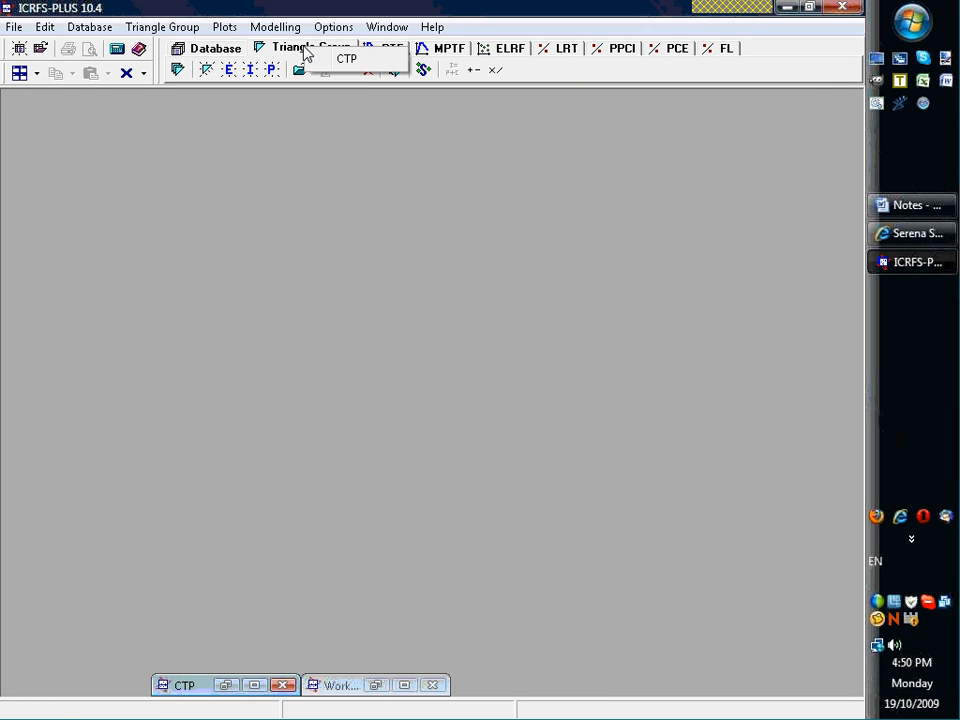
pyautogui.click(344, 61)
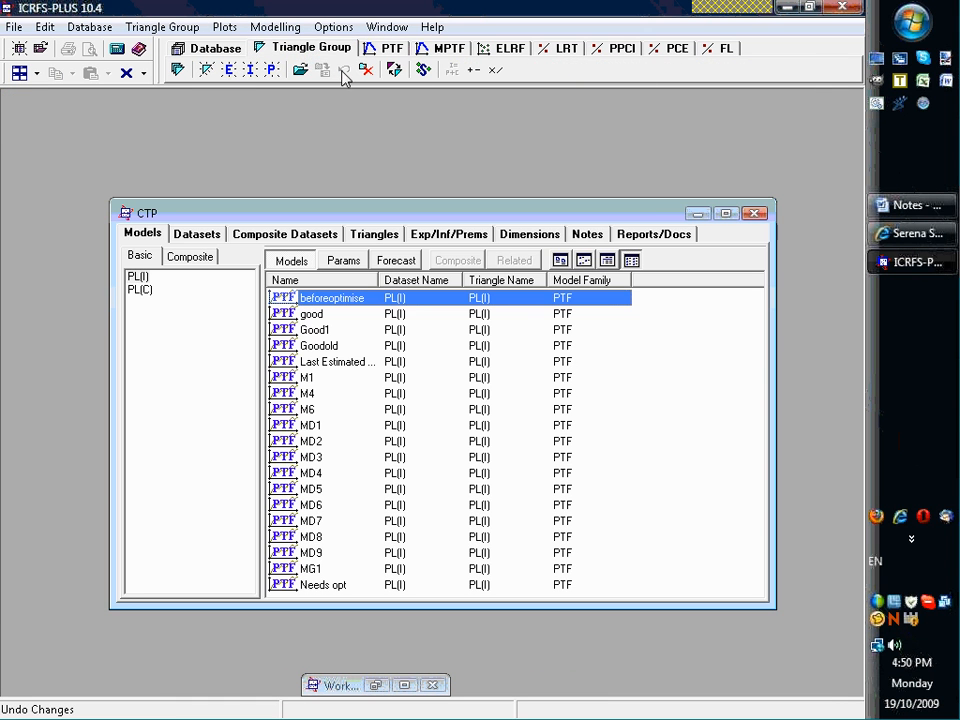
pyautogui.click(140, 290)
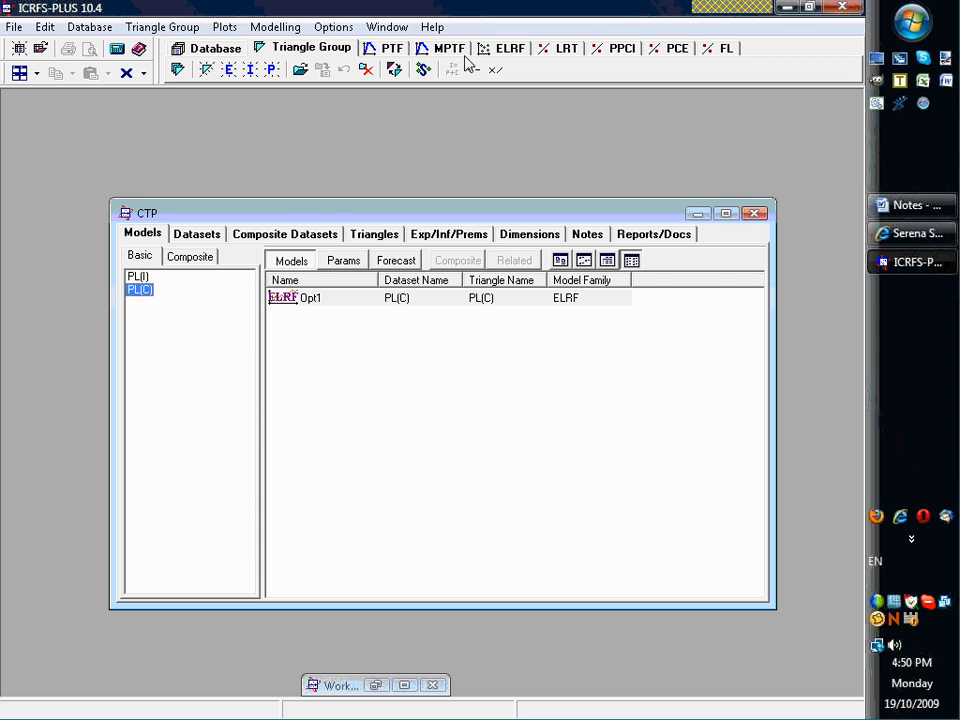
pyautogui.click(510, 50)
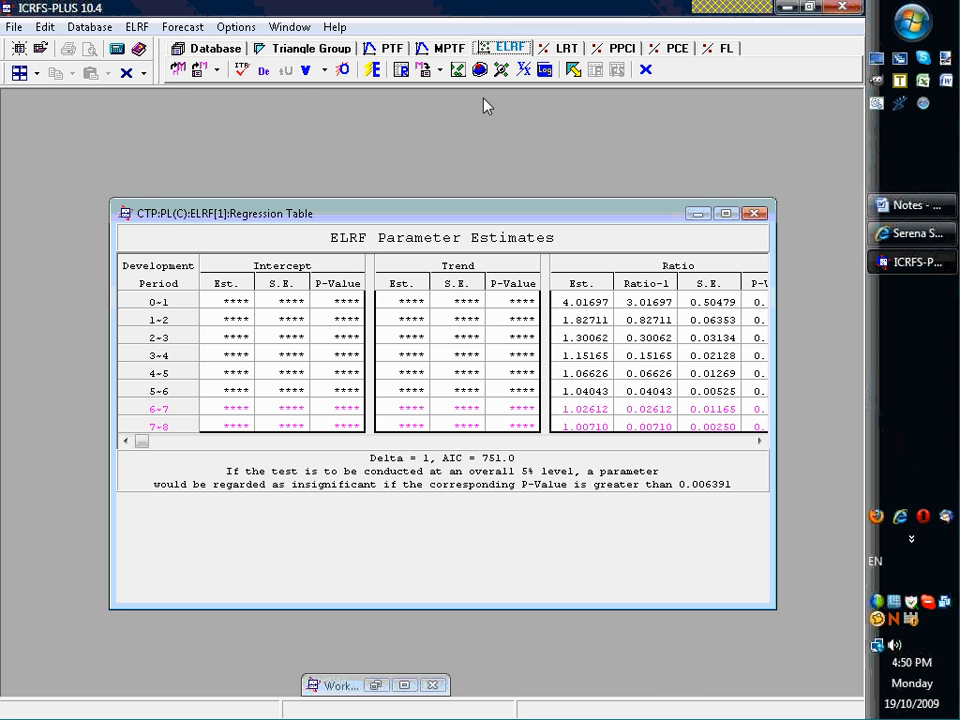
# - Display the ELRF YX plots and compare cumulative and incremental values for development periods 0 to 1 and 1 to 2
pyautogui.click(523, 70)
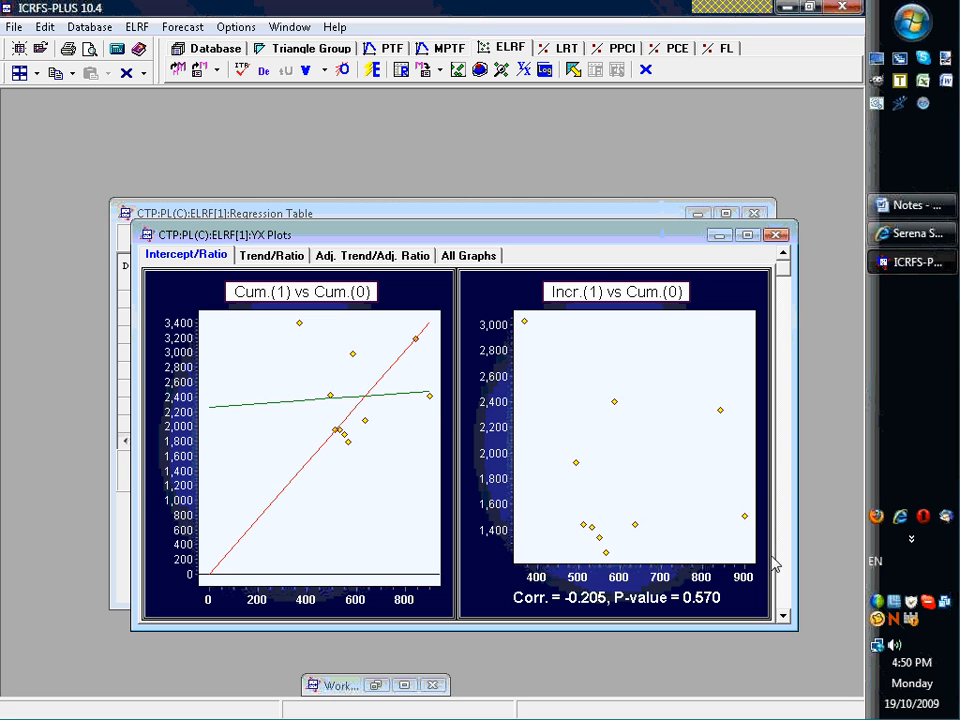
pyautogui.click(785, 618)
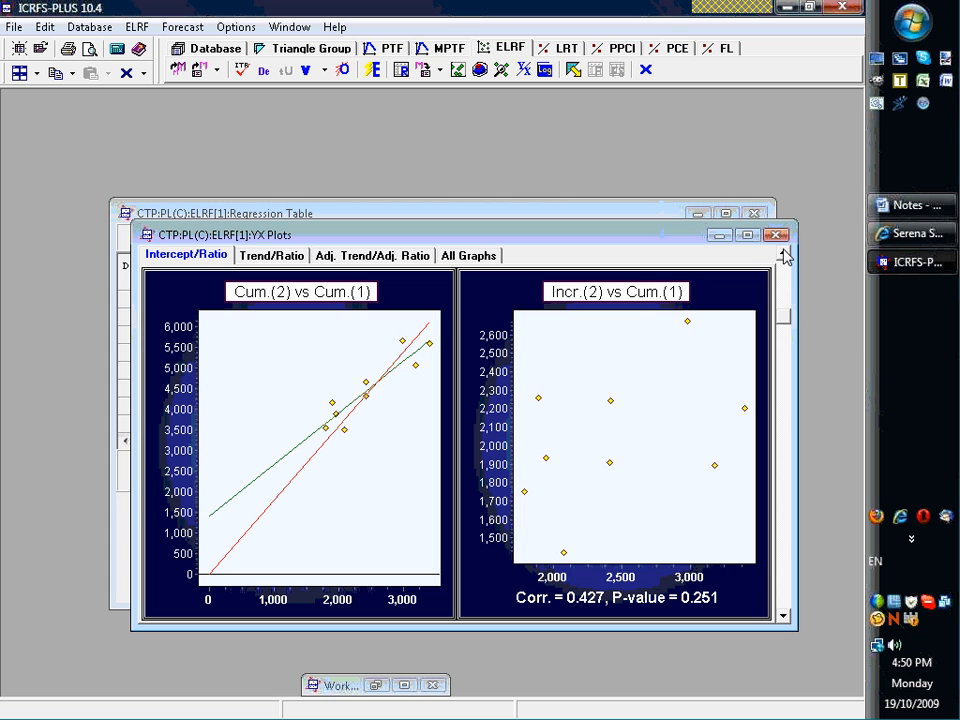
pyautogui.scroll(1, 264, 443)
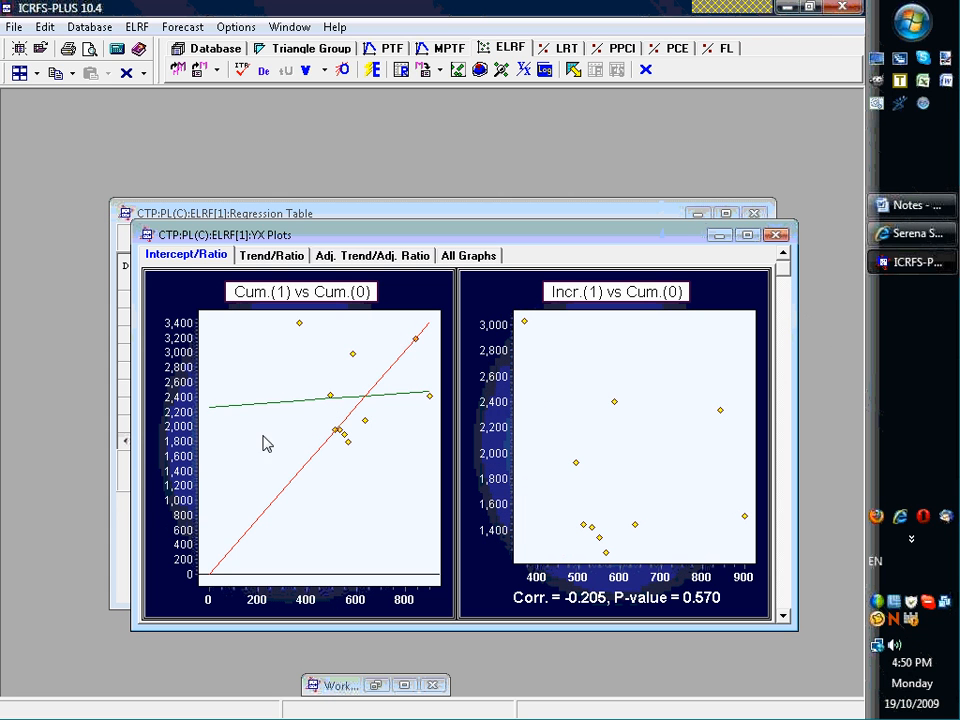
pyautogui.click(785, 617)
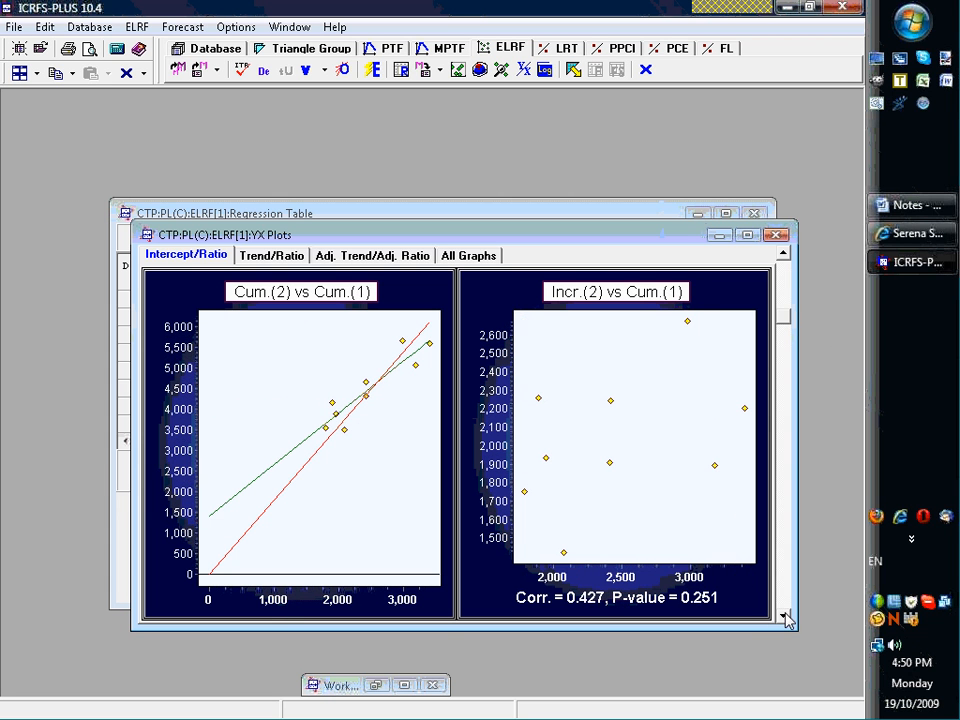
# - Apply the Trend and Ratio model template with delta 1 and optimise the ELRF model
pyautogui.click(178, 72)
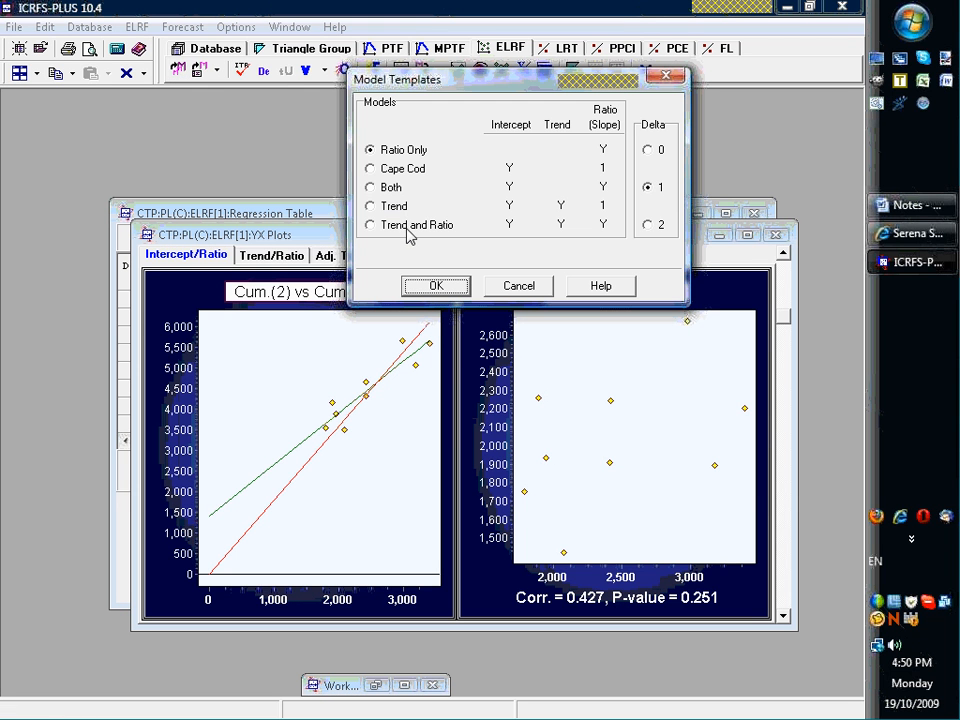
pyautogui.click(413, 228)
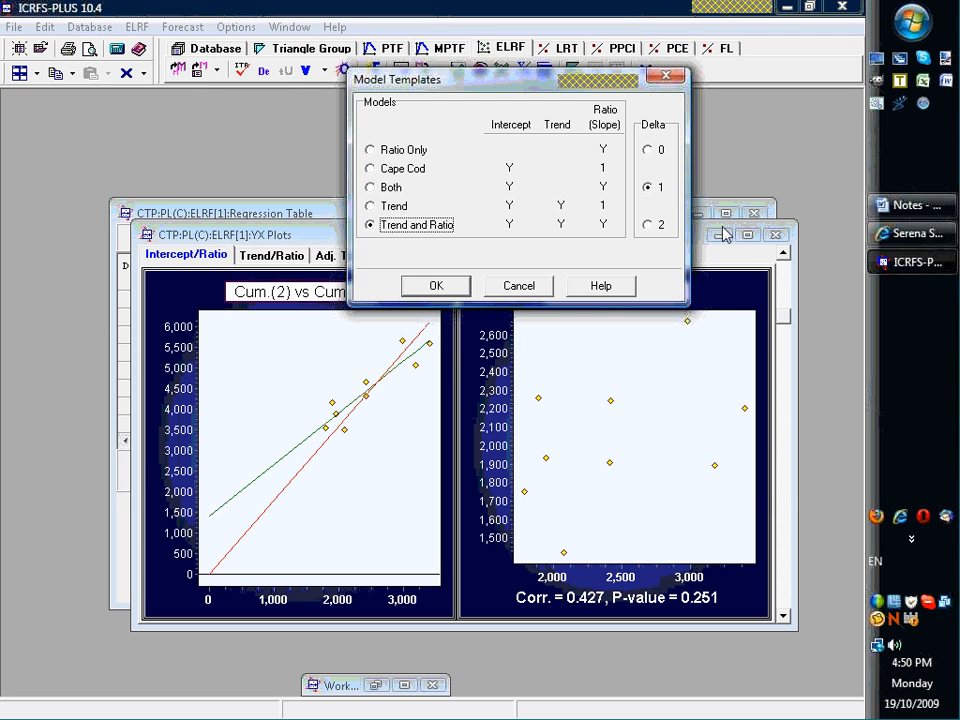
pyautogui.click(418, 290)
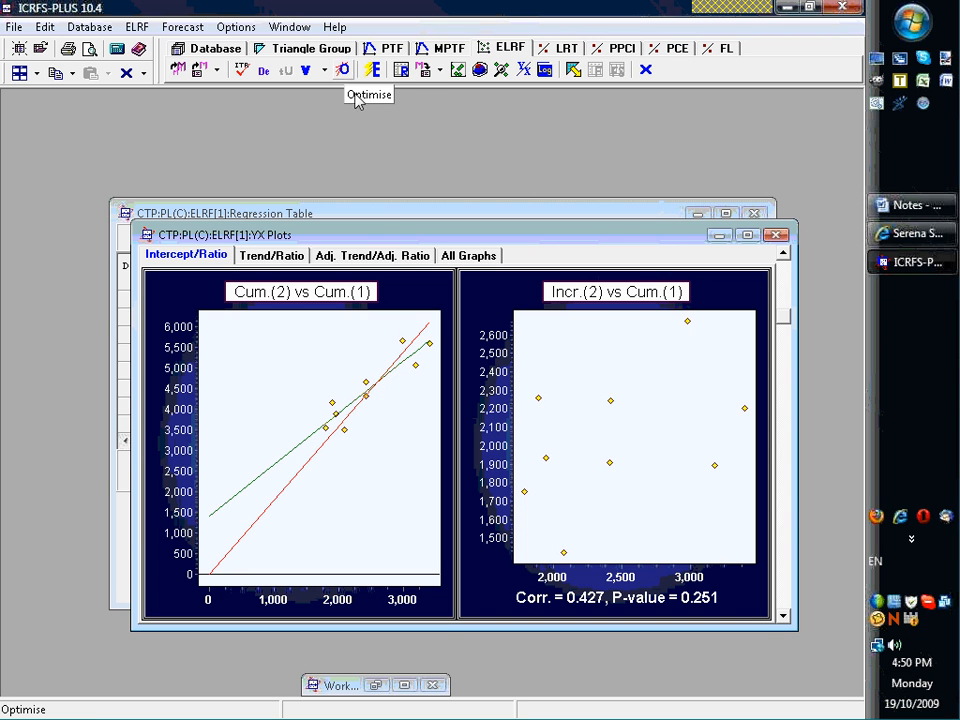
# - Examine the intercept and trend estimates in the ELRF regression table, and display the weighted standardised residual plots
pyautogui.click(400, 70)
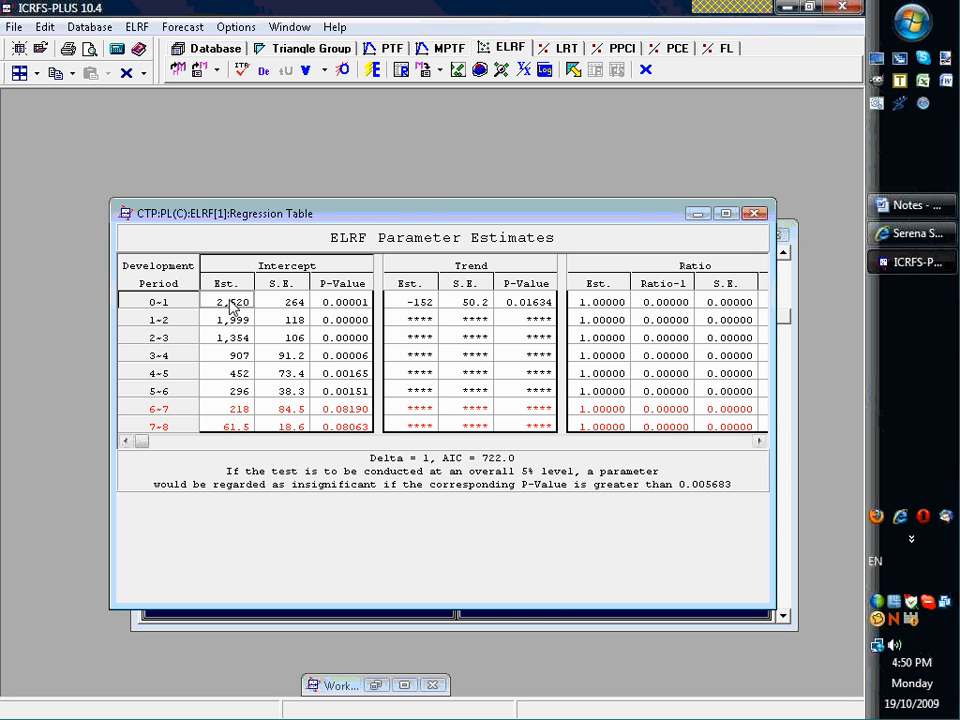
pyautogui.moveTo(227, 301); pyautogui.dragTo(236, 427)
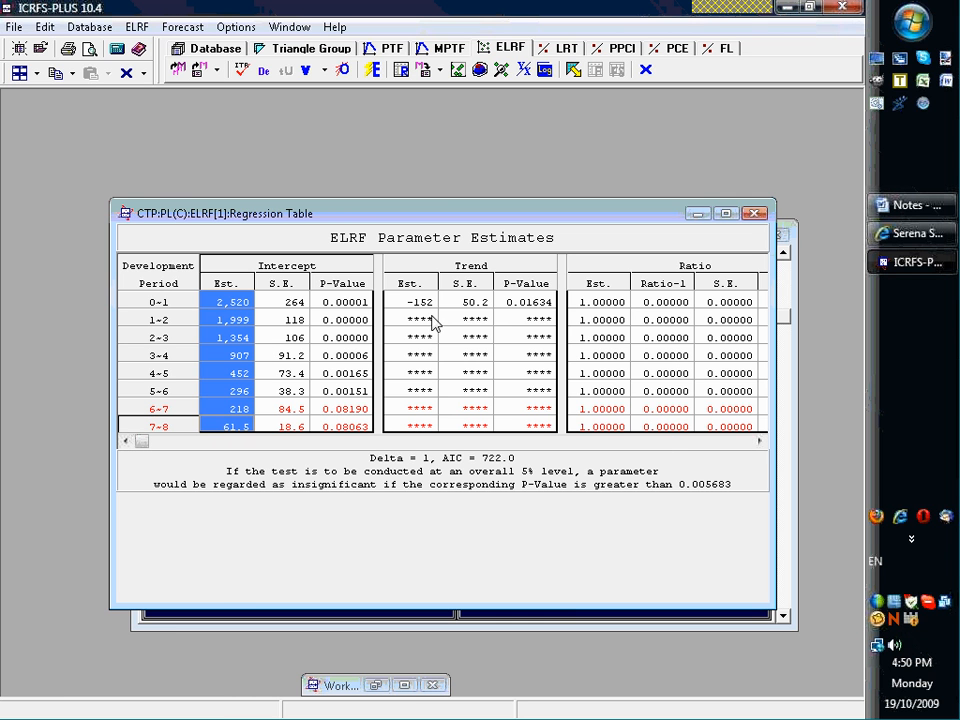
pyautogui.click(428, 308)
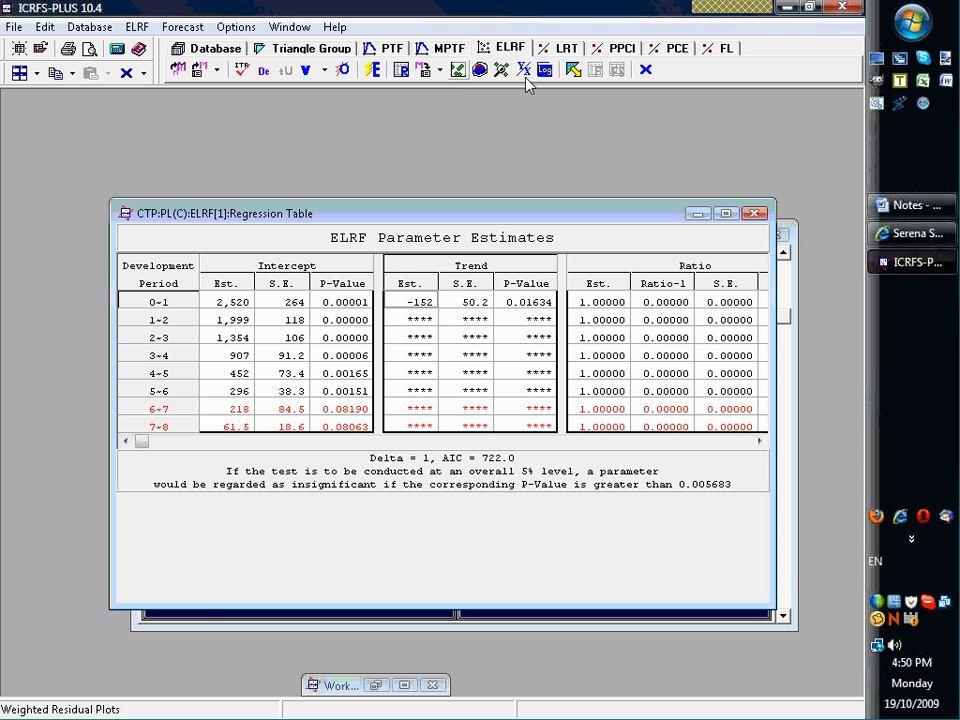
pyautogui.click(457, 72)
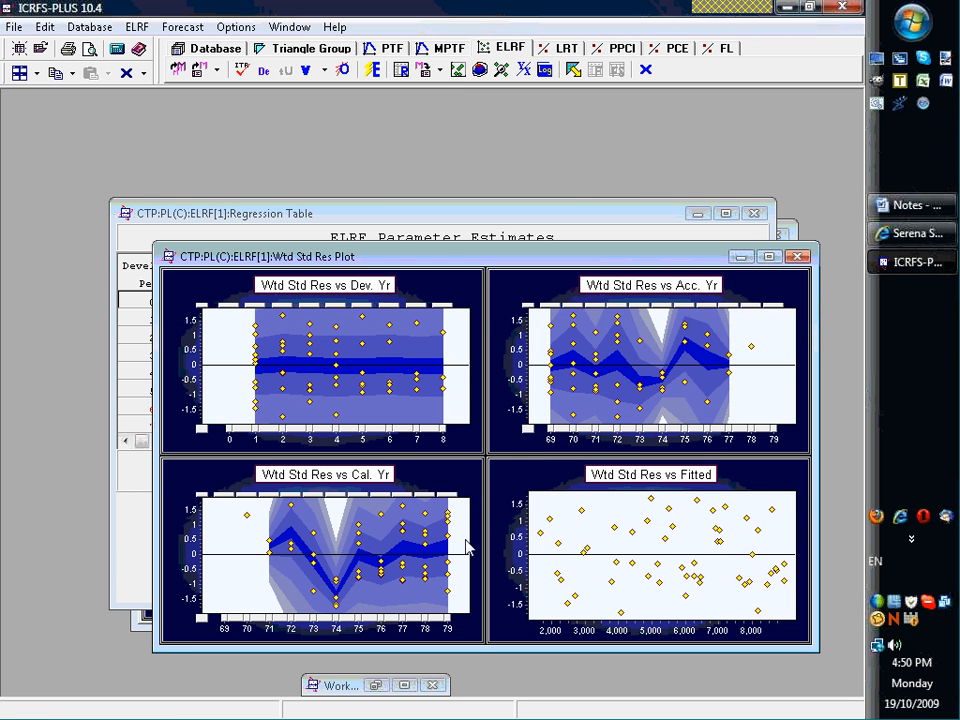
# - Forecast from the ELRF model and examine the total reserve and total ultimate in the incremental forecasts
pyautogui.click(573, 70)
pyautogui.click(822, 612)
pyautogui.click(795, 636)
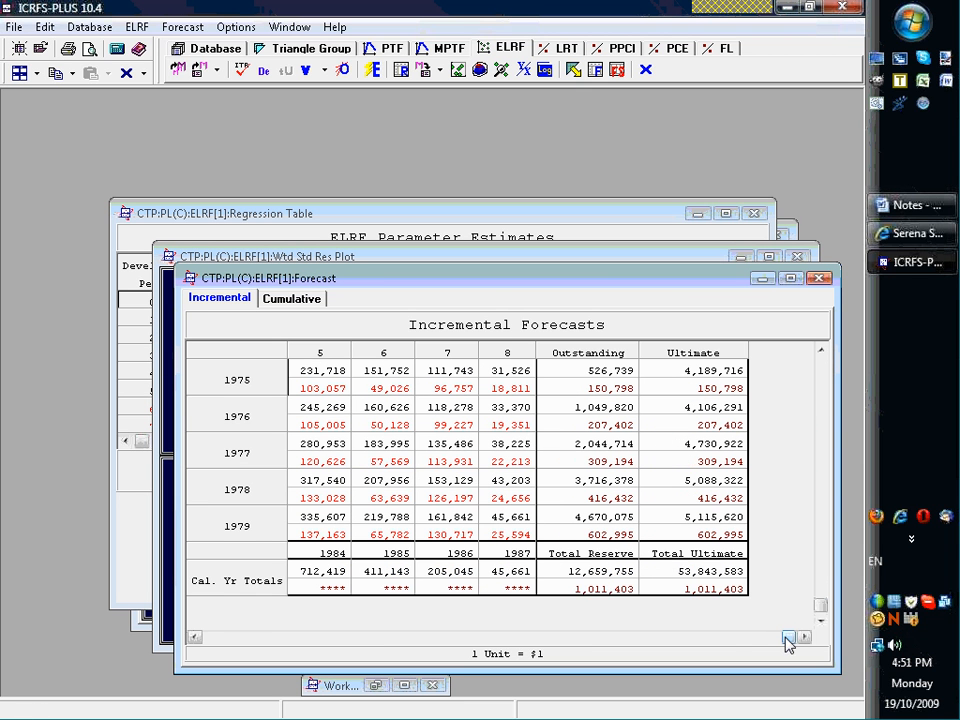
pyautogui.click(620, 568)
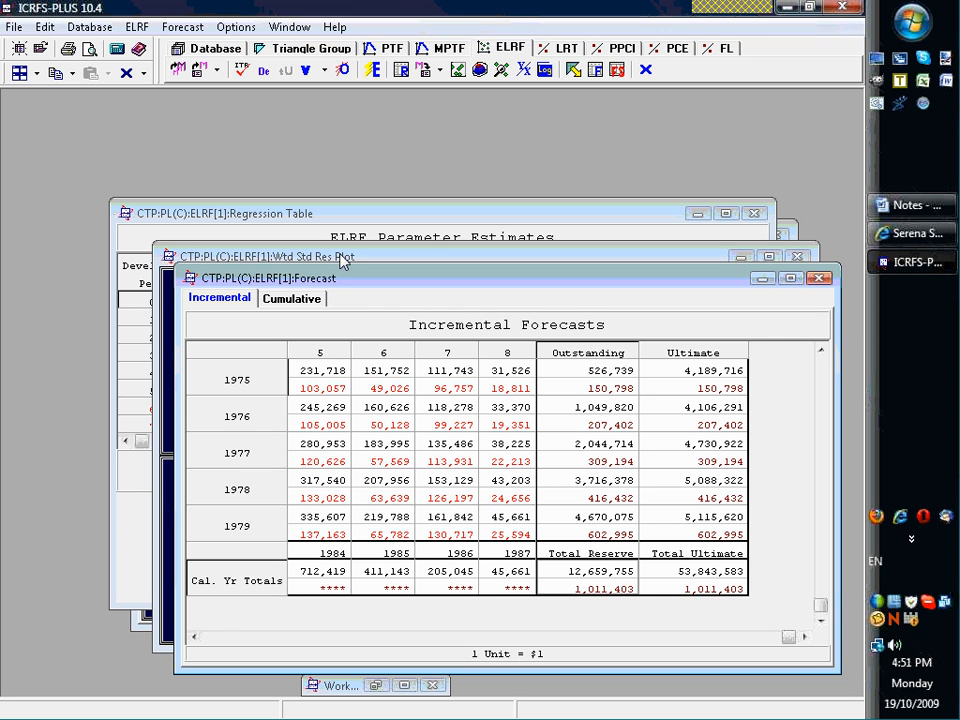
# - Return to the CTP triangle group and open the PTF model named good from the PL(I) dataset
pyautogui.click(308, 53)
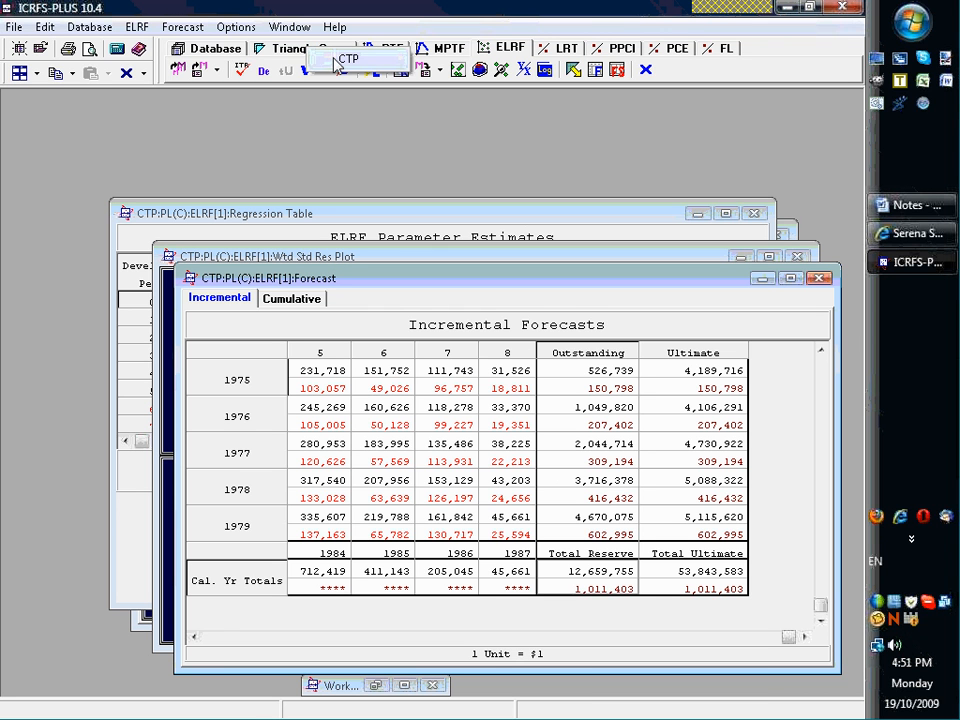
pyautogui.click(340, 61)
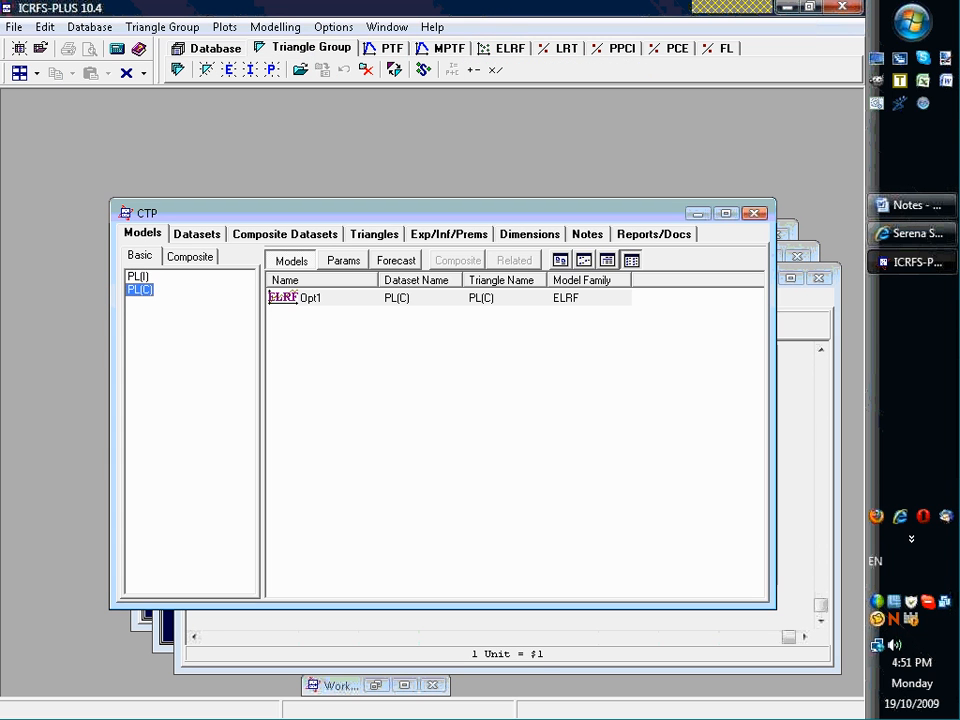
pyautogui.click(137, 277)
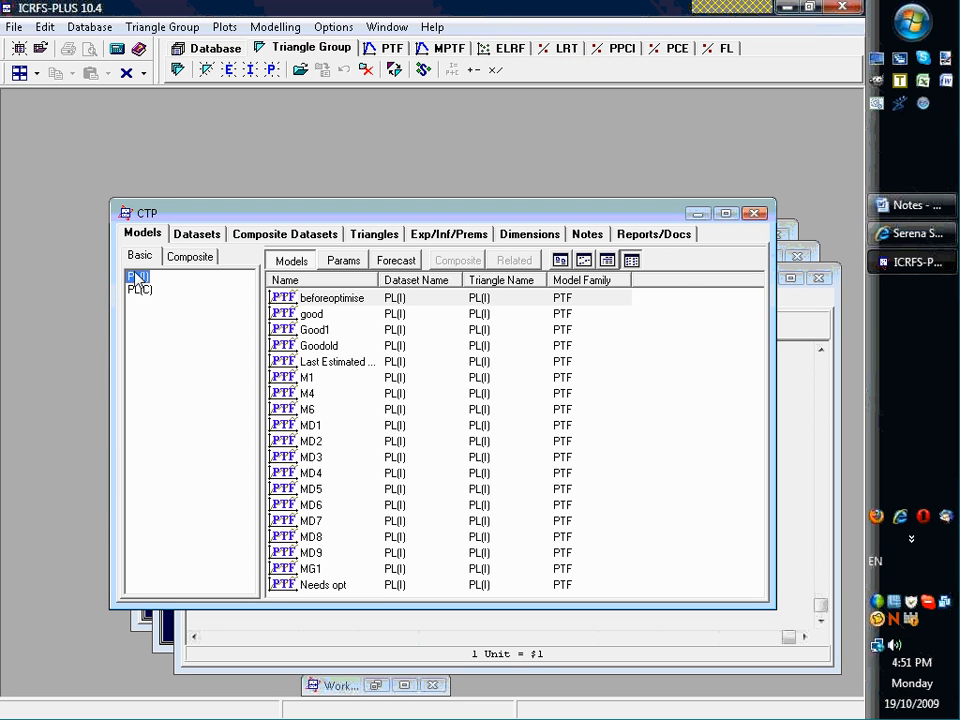
pyautogui.doubleClick(322, 315)
# - Minimise the regression tables, ELRF forecast, residual and YX plot windows, leaving only the good model's PTF model displays open
pyautogui.click(37, 74)
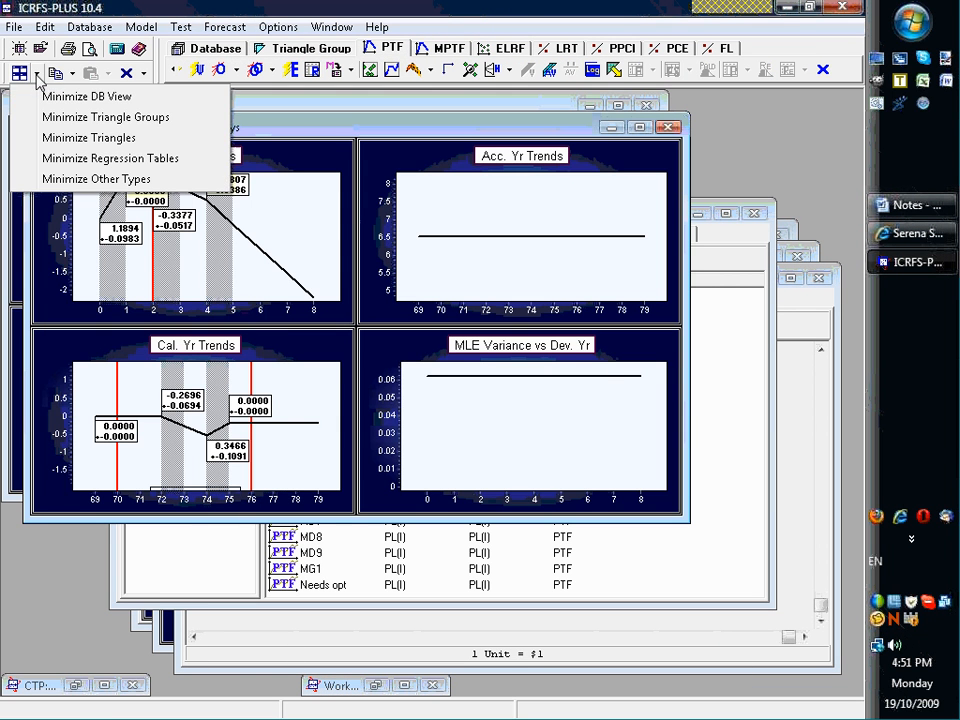
pyautogui.click(52, 159)
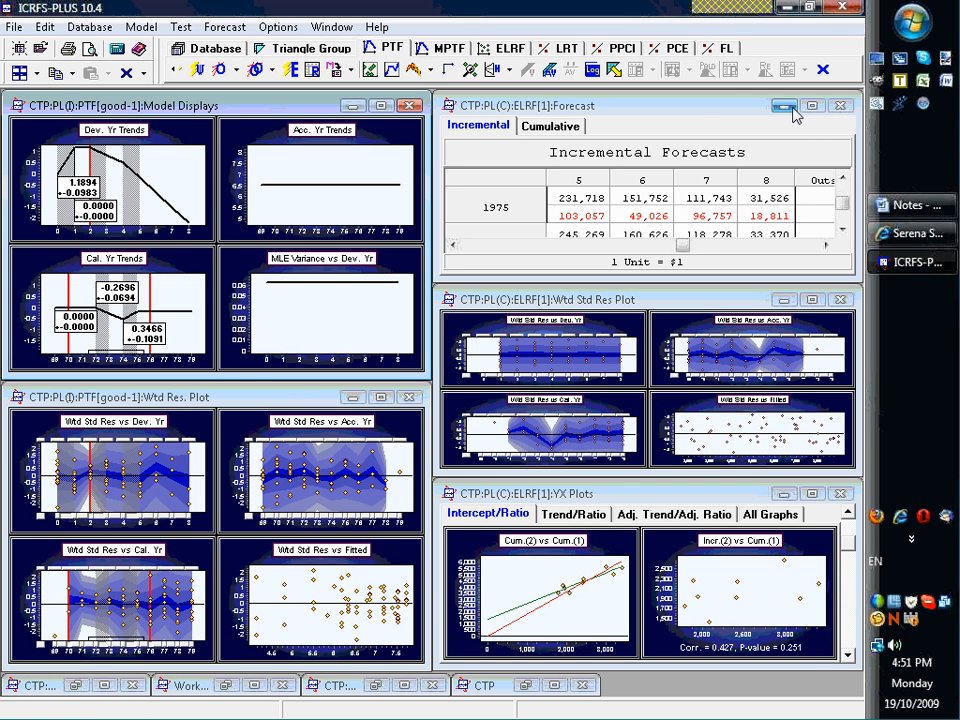
pyautogui.click(786, 106)
pyautogui.click(784, 300)
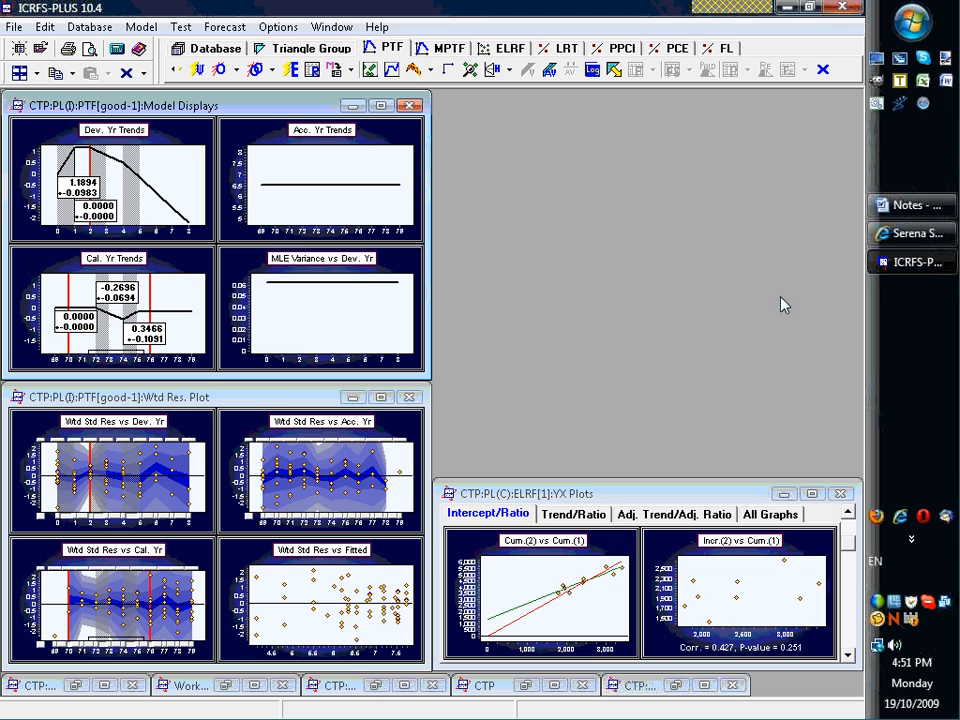
pyautogui.click(784, 493)
pyautogui.click(352, 397)
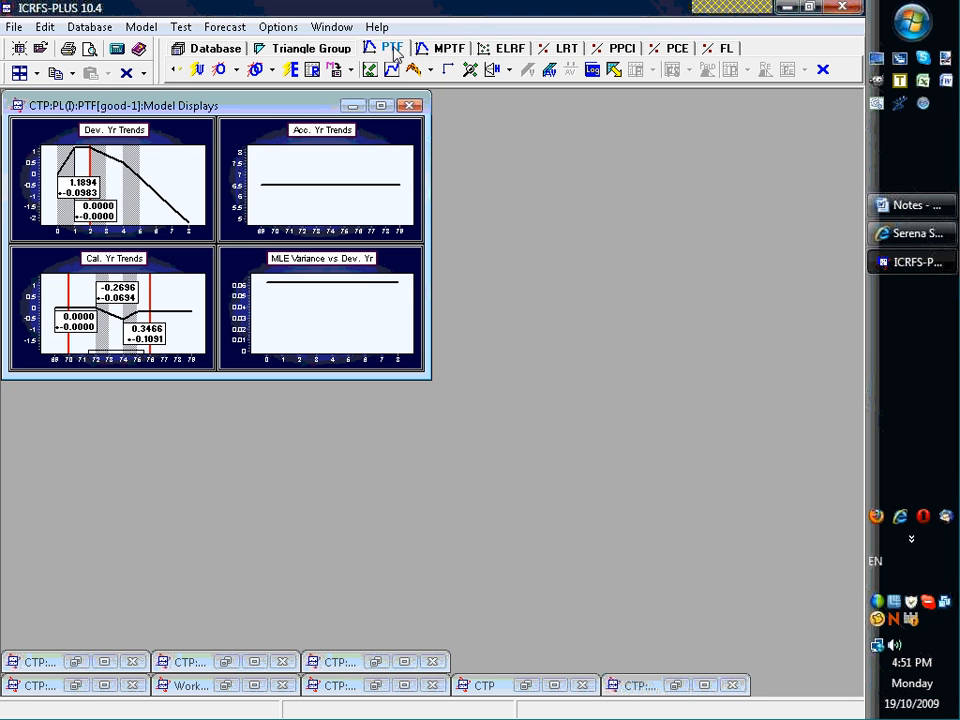
# - Tile the ELRF regression table beside the PTF model displays and examine its ratio estimates
pyautogui.click(508, 49)
pyautogui.click(533, 62)
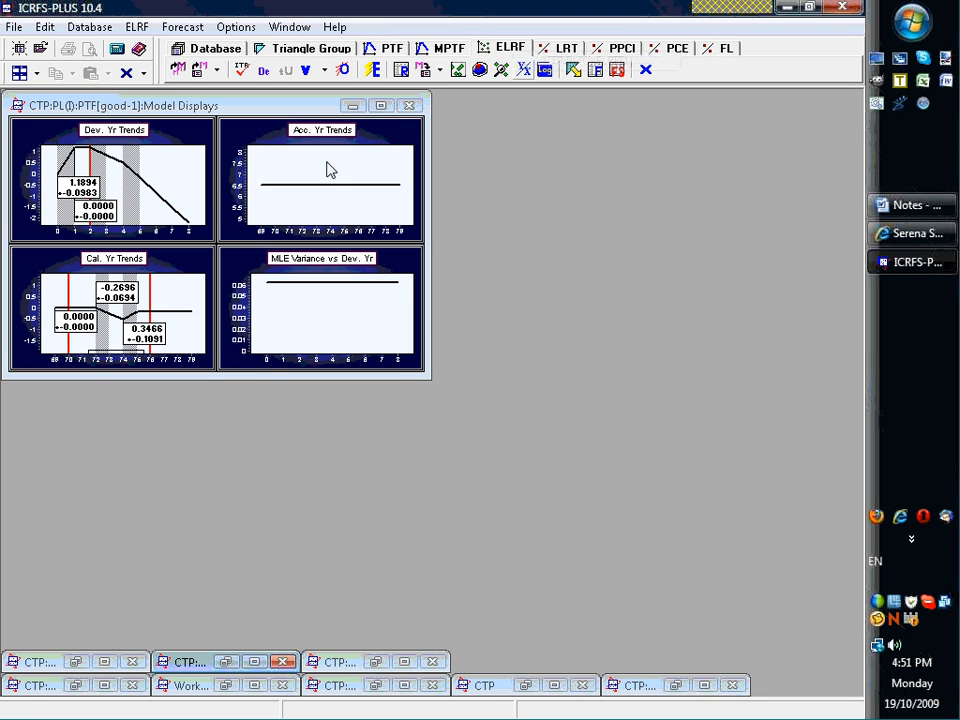
pyautogui.click(400, 72)
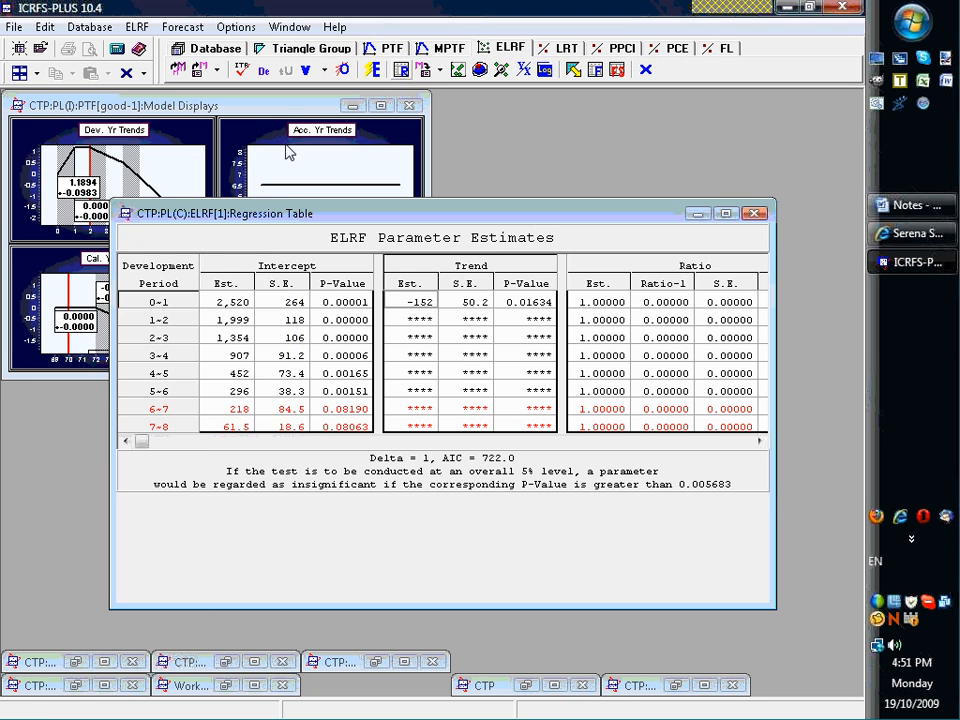
pyautogui.click(19, 73)
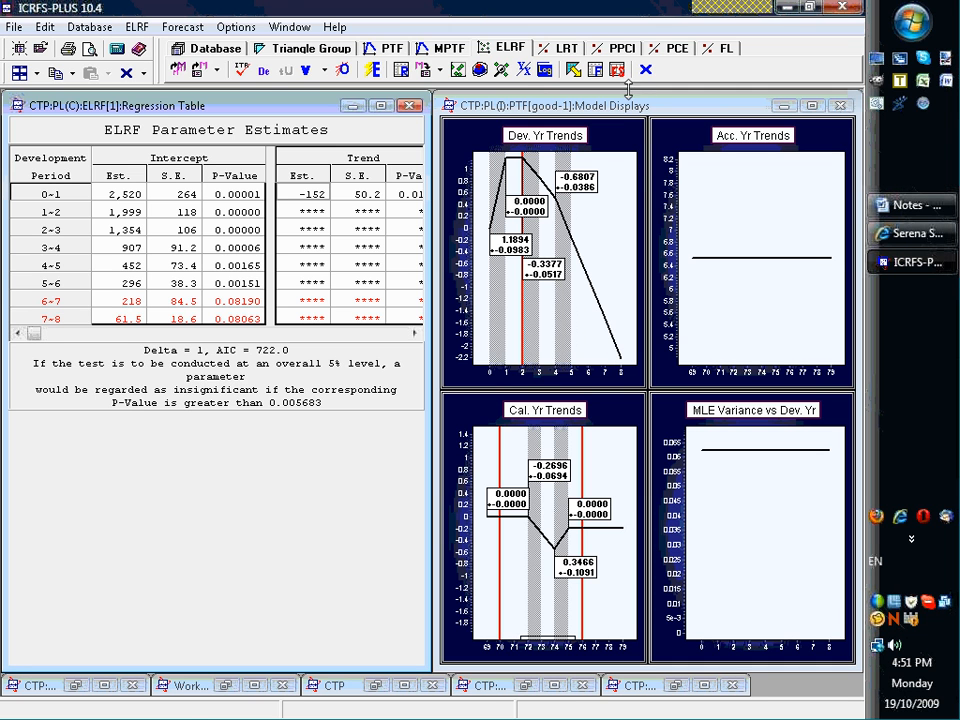
pyautogui.click(628, 92)
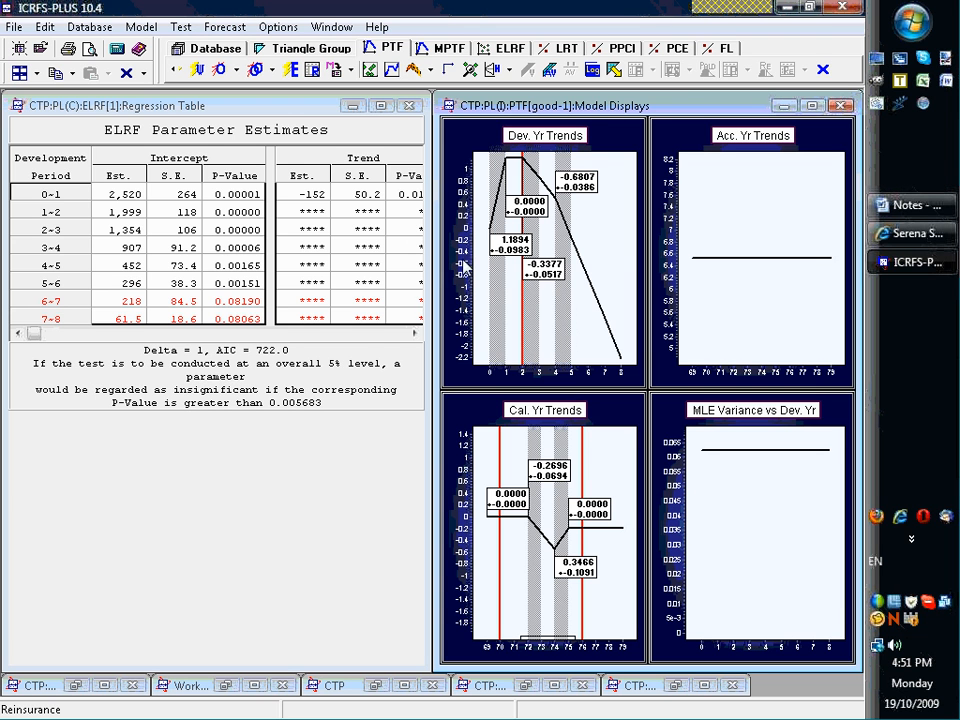
pyautogui.click(394, 333)
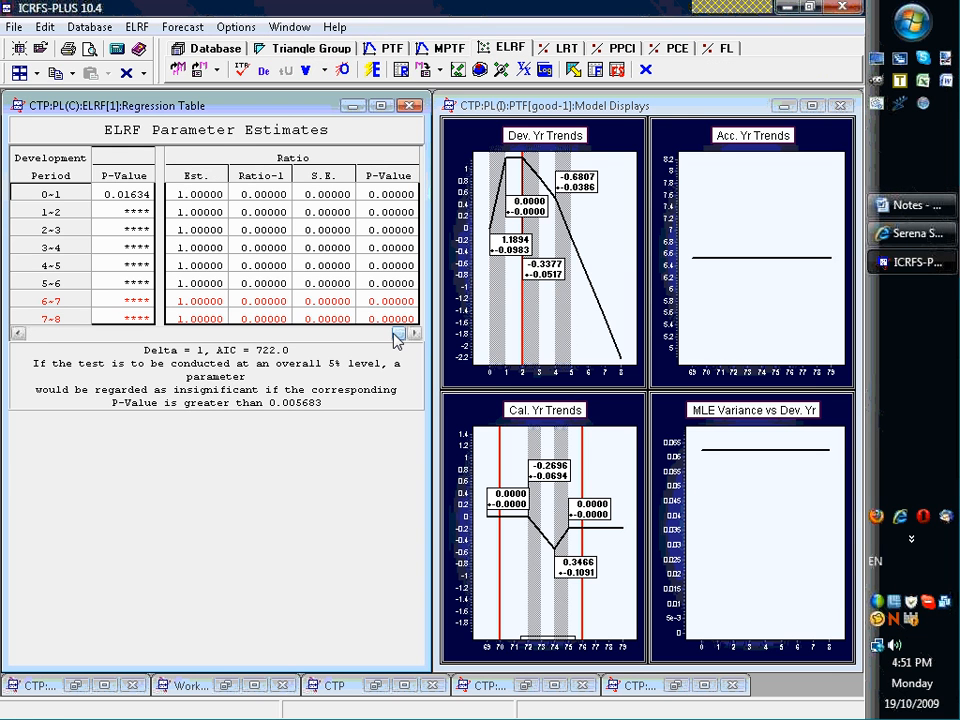